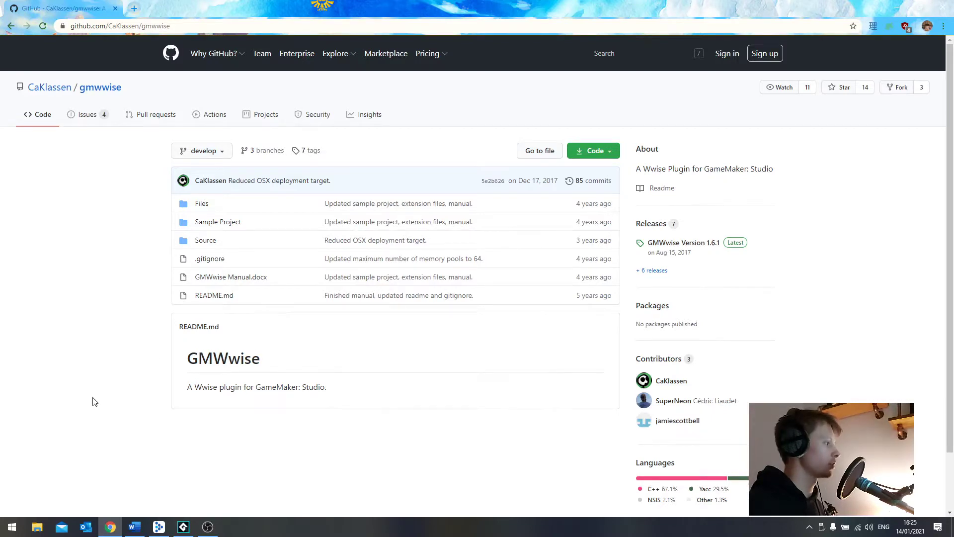
Switch from the gmwwise GitHub page to the GMWwise Manual updated document in Word.
{"action": "left_click", "coordinate": [134, 526]}
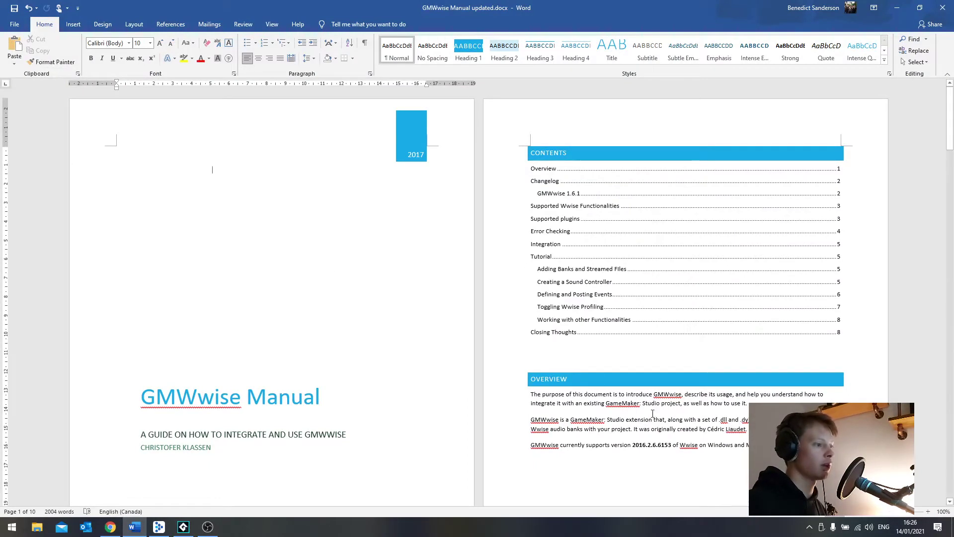
{"action": "left_click_drag", "start_coordinate": [633, 445], "coordinate": [673, 445]}
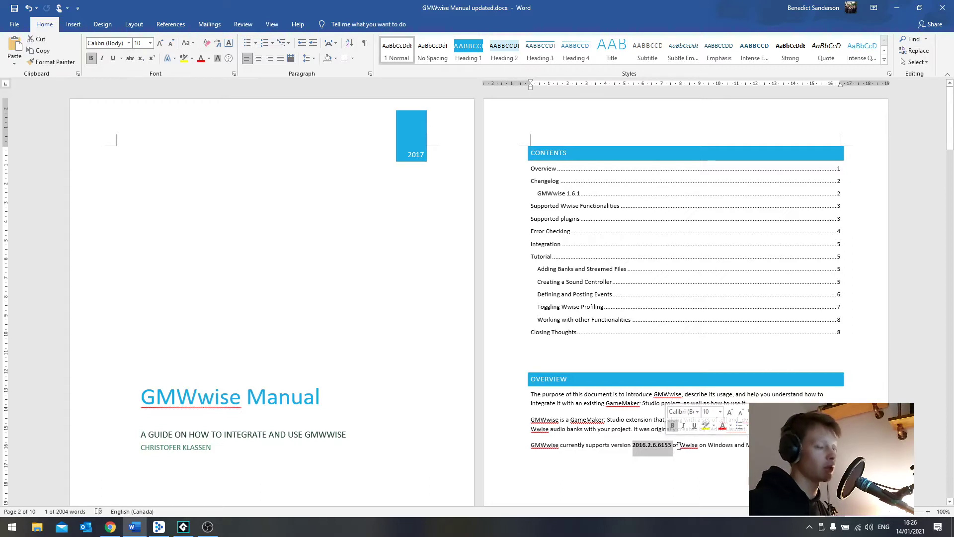
{"action": "left_click", "coordinate": [673, 445]}
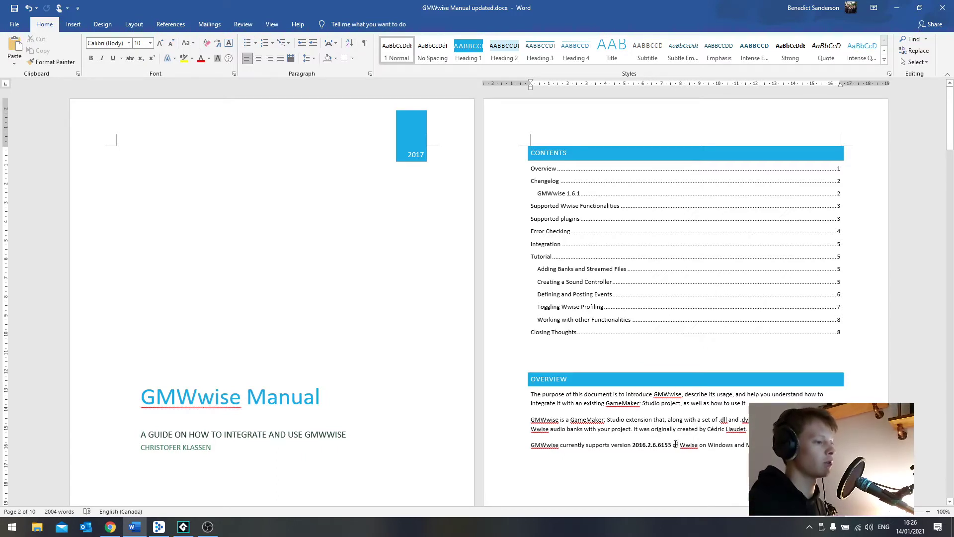
In Wwise Launcher, show all versions and confirm Wwise 2016.2.6.6153 is already installed.
{"action": "left_click", "coordinate": [159, 527]}
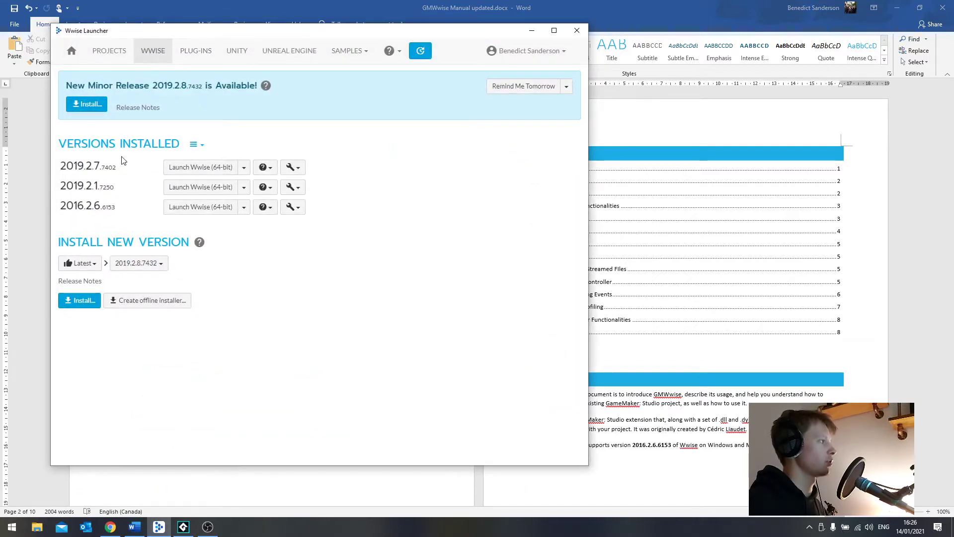
{"action": "left_click", "coordinate": [94, 267]}
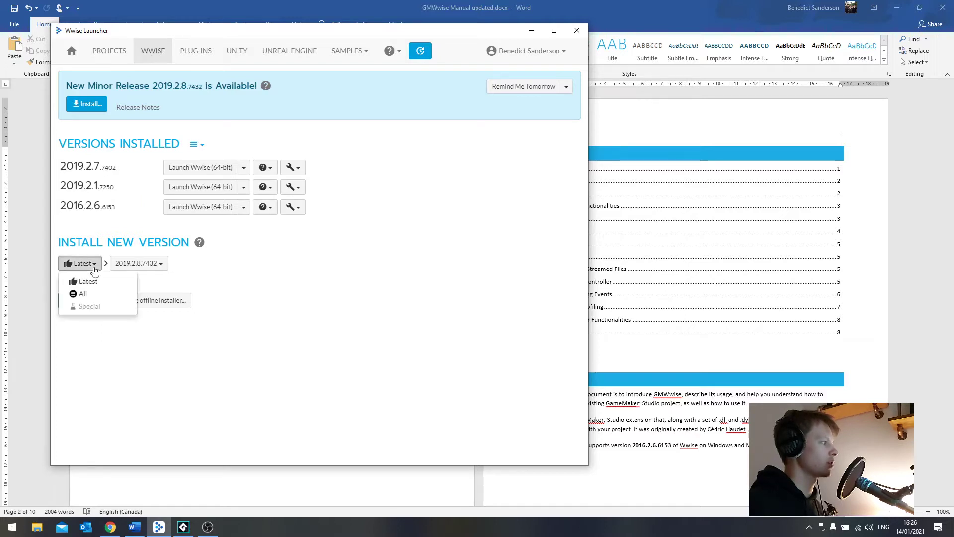
{"action": "left_click", "coordinate": [83, 294]}
{"action": "left_click", "coordinate": [120, 265]}
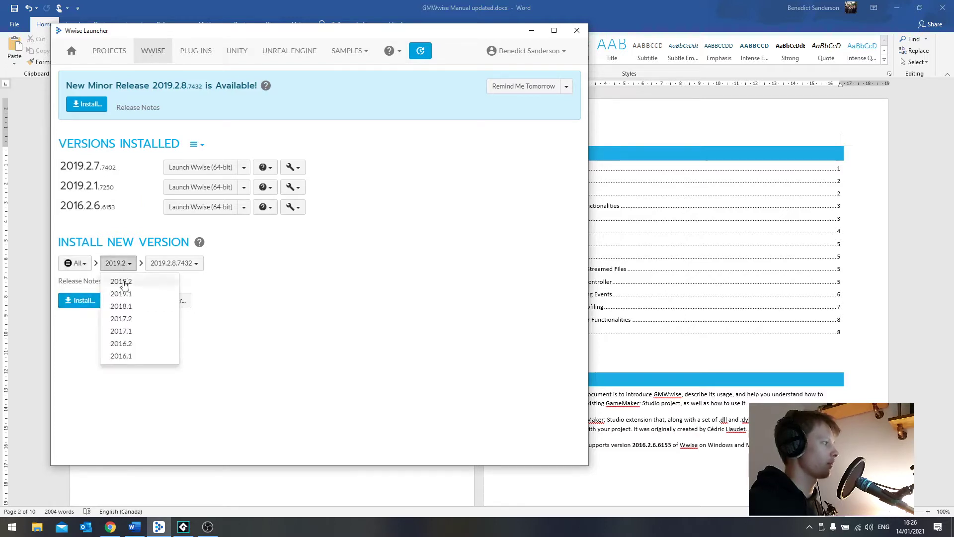
{"action": "left_click", "coordinate": [133, 346]}
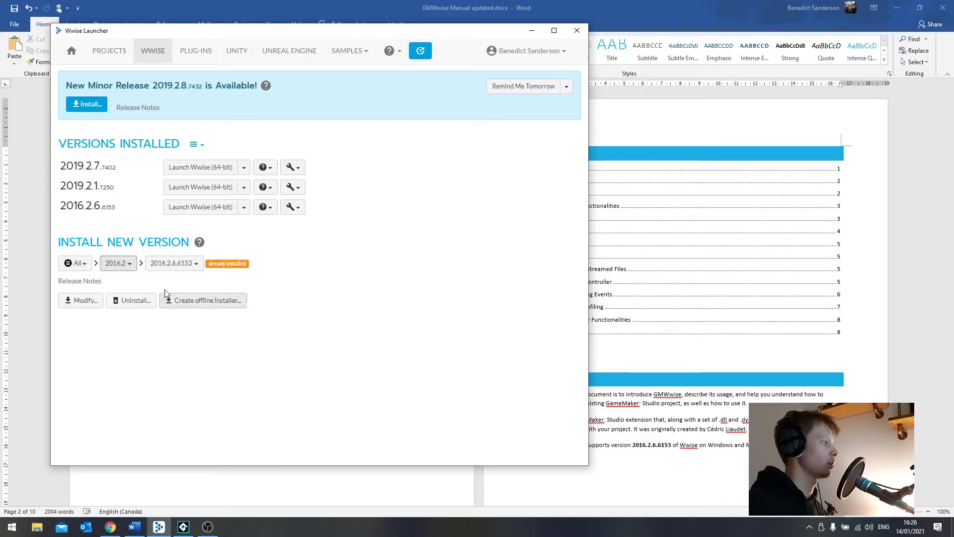
{"action": "left_click", "coordinate": [190, 264]}
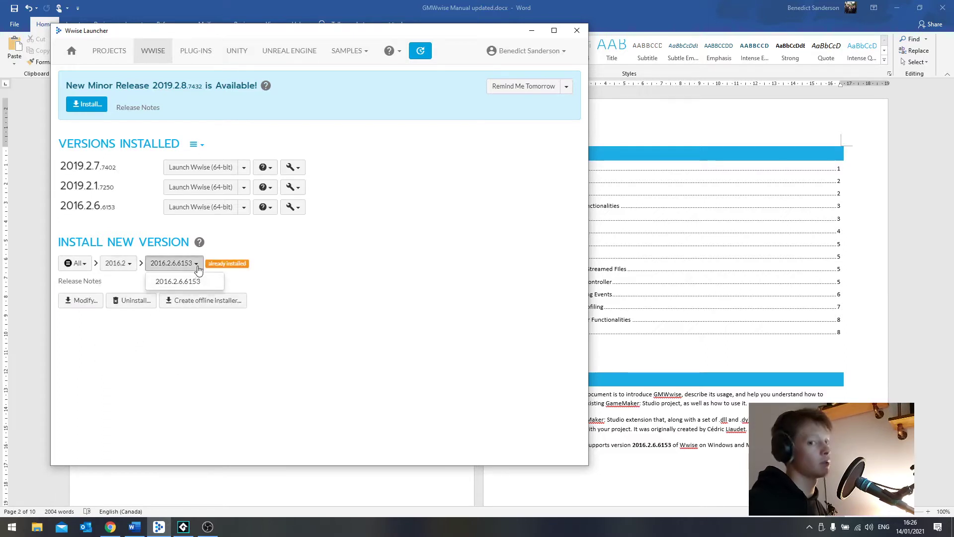
{"action": "left_click", "coordinate": [197, 264]}
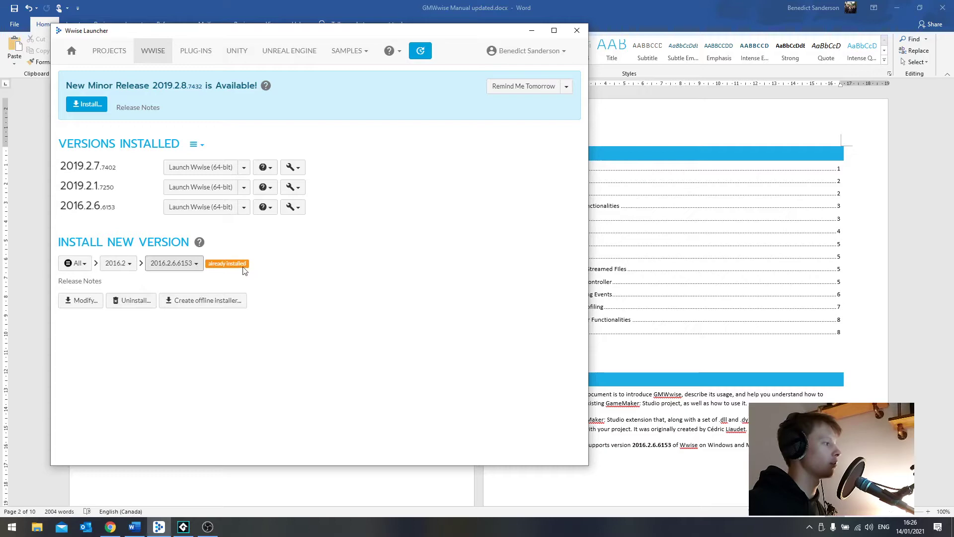
Scroll the manual to the IMPORTANT NOTE FOR GMS2.3 section and read it.
{"action": "key", "text": "alt+Tab"}
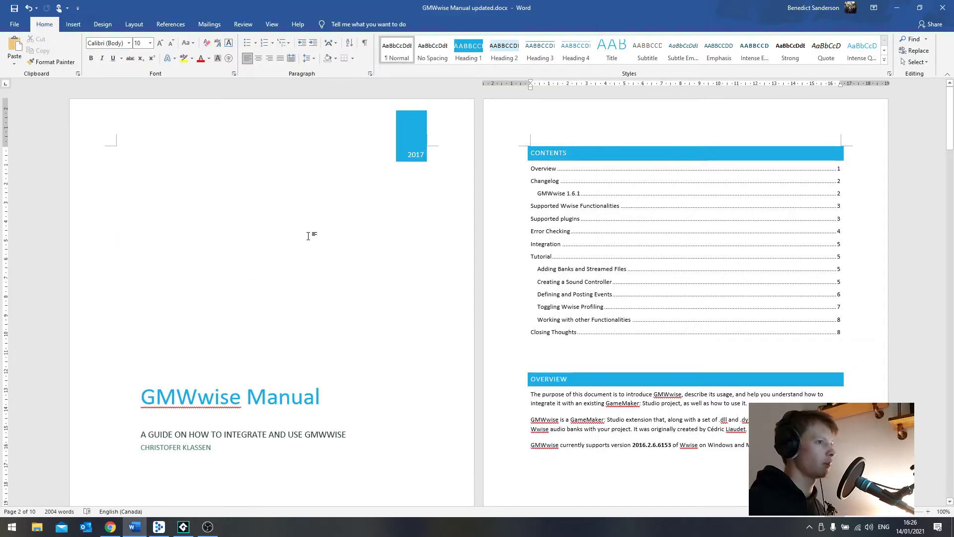
{"action": "scroll", "coordinate": [309, 236], "scroll_direction": "down", "scroll_amount": 10}
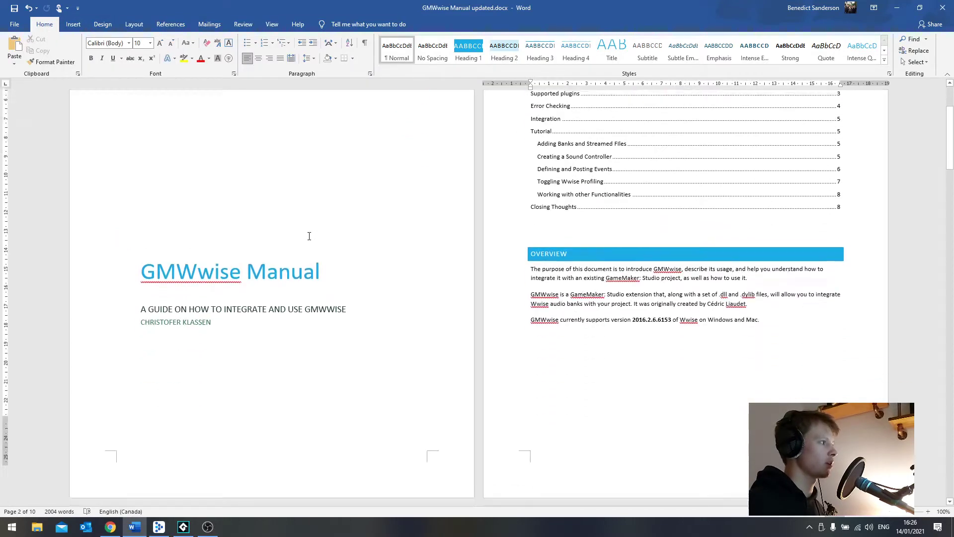
{"action": "scroll", "coordinate": [308, 236], "scroll_direction": "down", "scroll_amount": 20}
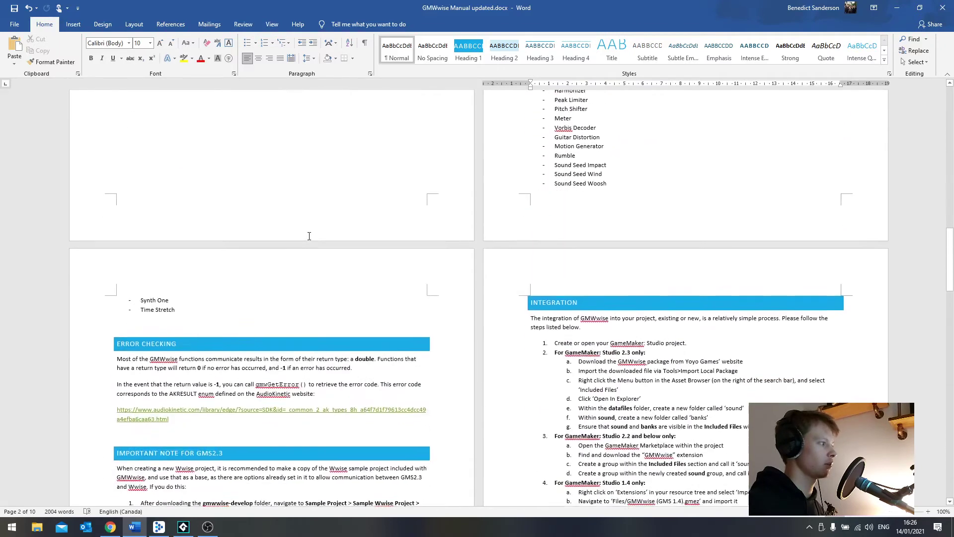
{"action": "scroll", "coordinate": [309, 236], "scroll_direction": "down", "scroll_amount": 3}
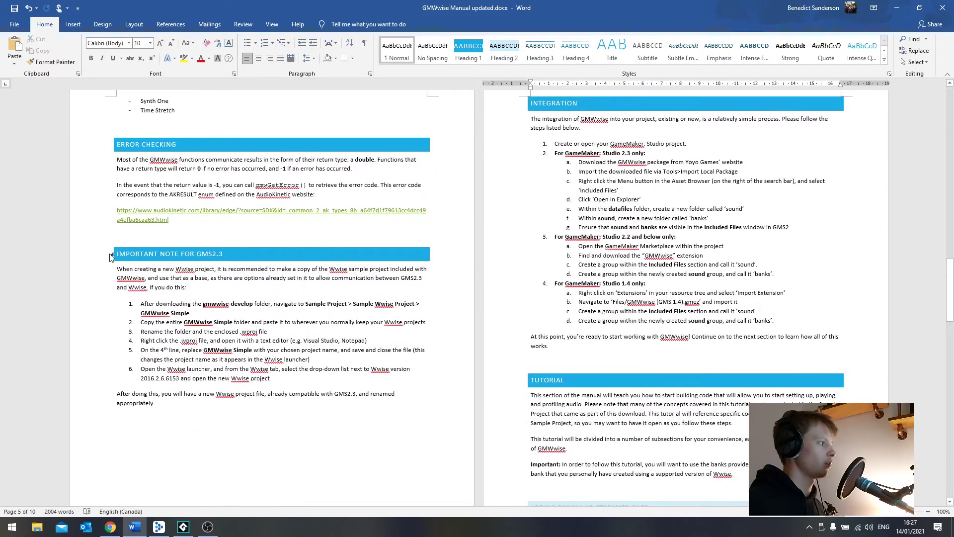
{"action": "left_click", "coordinate": [228, 254]}
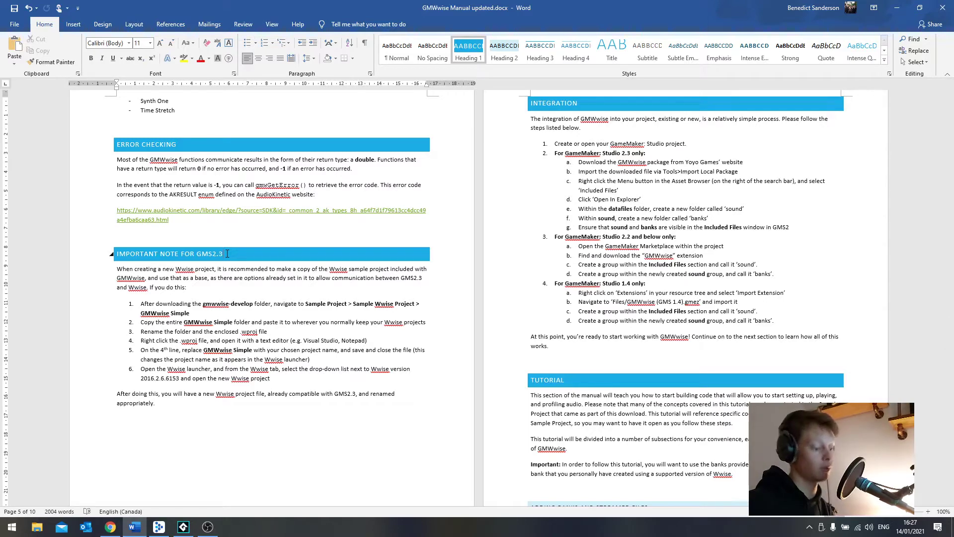
{"action": "key", "text": "alt+Tab"}
{"action": "key", "text": "alt+Tab"}
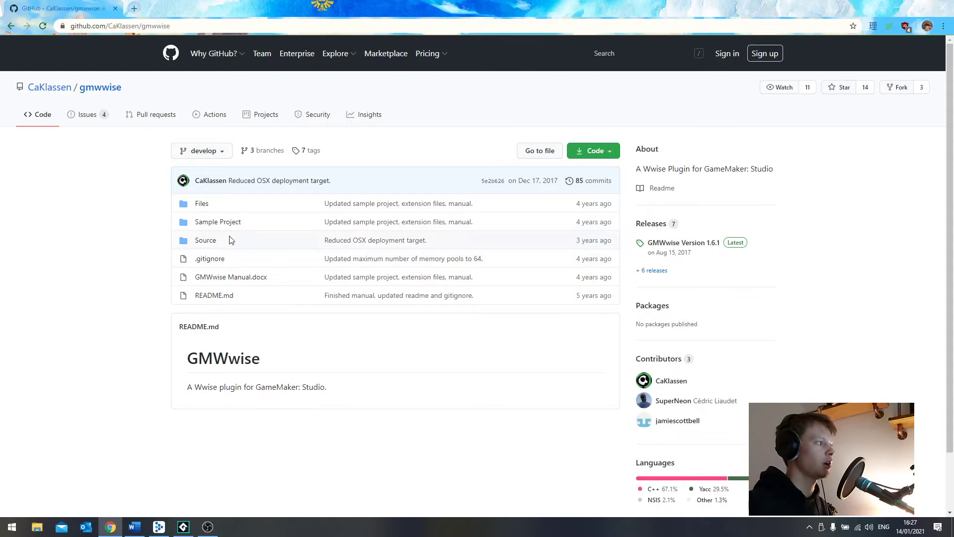
Open the Sample Project folder in the gmwwise repository's file list.
{"action": "left_click", "coordinate": [203, 224]}
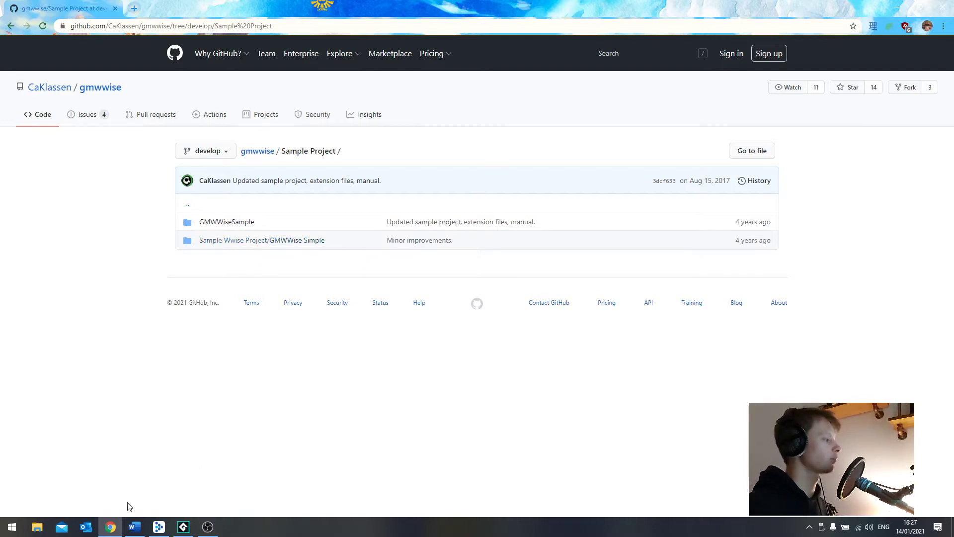
Browse to gmwwise-develop > Sample Project > Sample Wwise Project and copy the GMWWise Simple folder.
{"action": "left_click", "coordinate": [36, 527]}
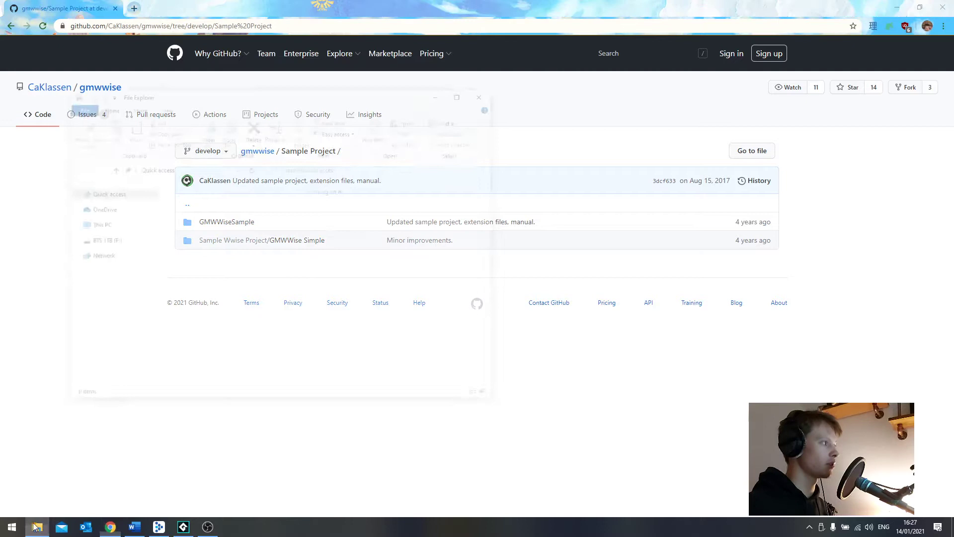
{"action": "left_click", "coordinate": [97, 207]}
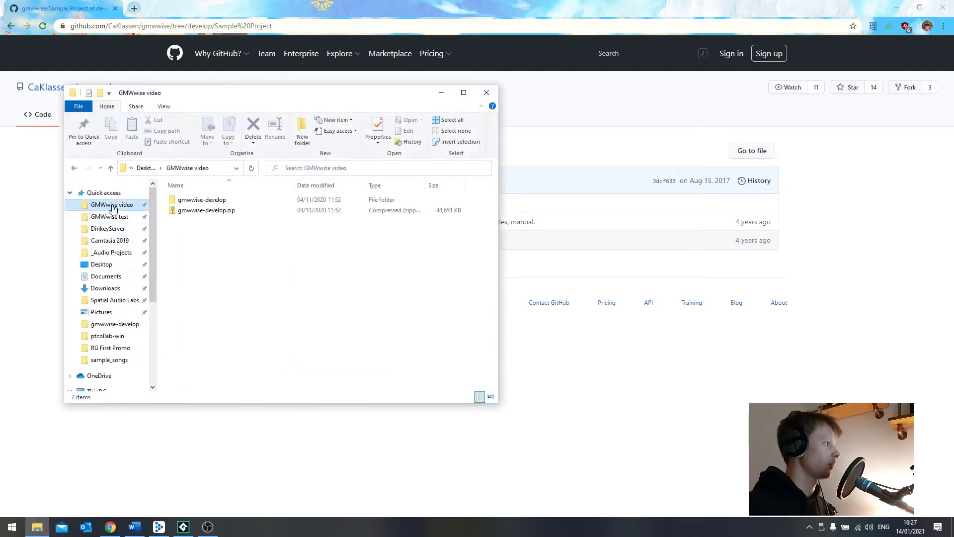
{"action": "double_click", "coordinate": [222, 201]}
{"action": "double_click", "coordinate": [222, 201]}
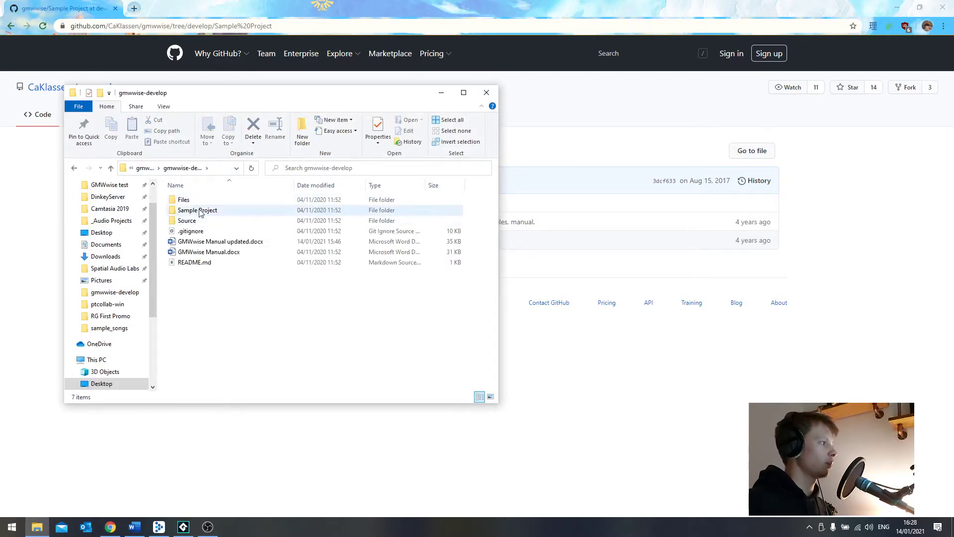
{"action": "left_click", "coordinate": [201, 212]}
{"action": "double_click", "coordinate": [201, 211]}
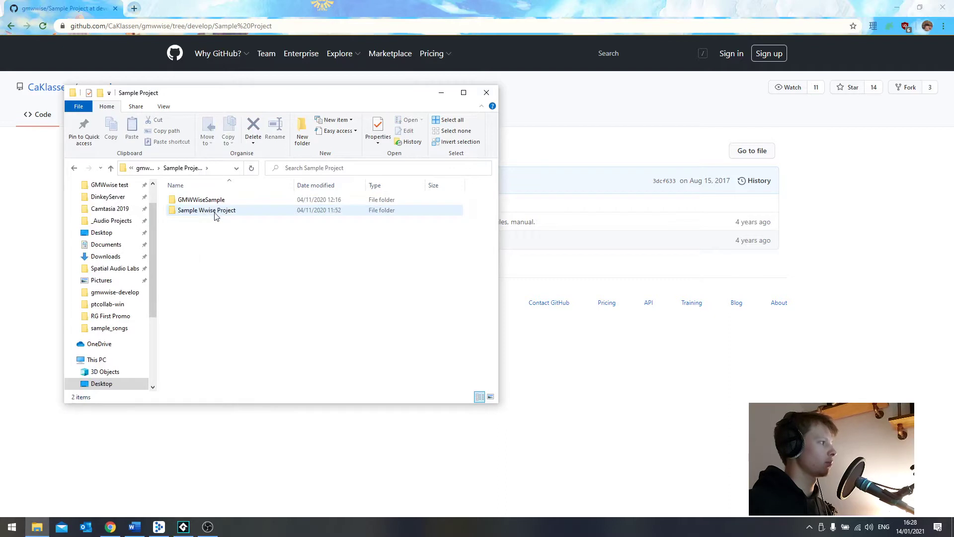
{"action": "left_click", "coordinate": [215, 215]}
{"action": "double_click", "coordinate": [215, 214]}
{"action": "left_click", "coordinate": [213, 203]}
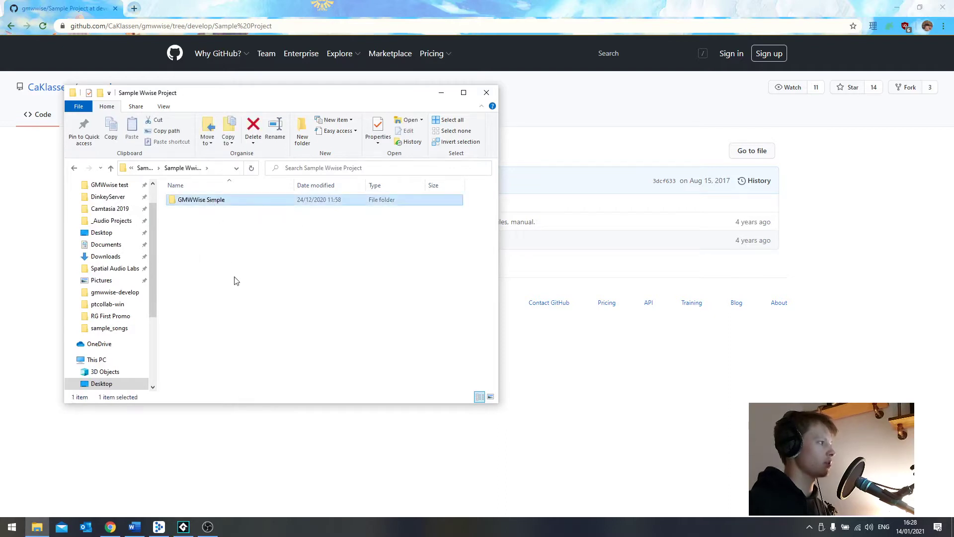
{"action": "key", "text": "ctrl+c"}
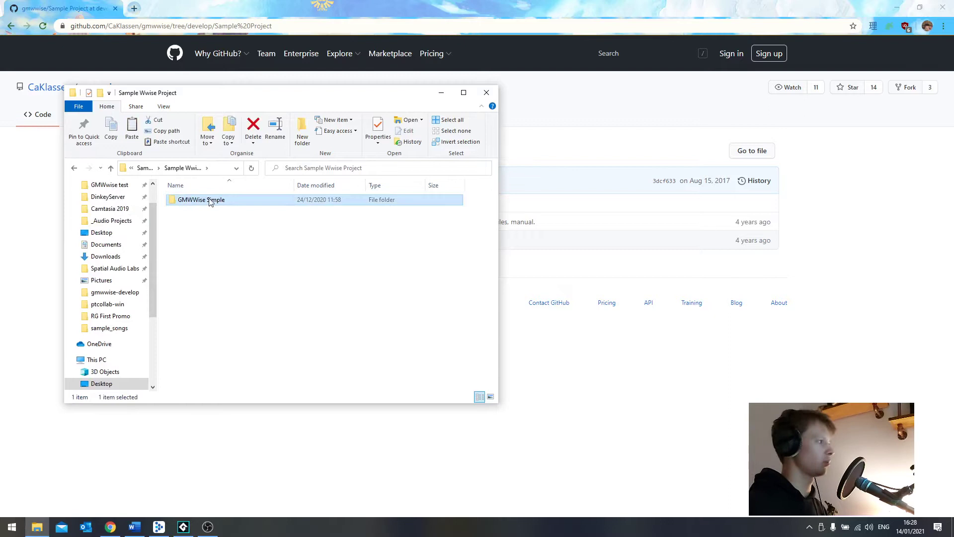
Check the GMWWise Simple folder's contents, including its .wproj file, then go back and reselect it.
{"action": "double_click", "coordinate": [209, 200]}
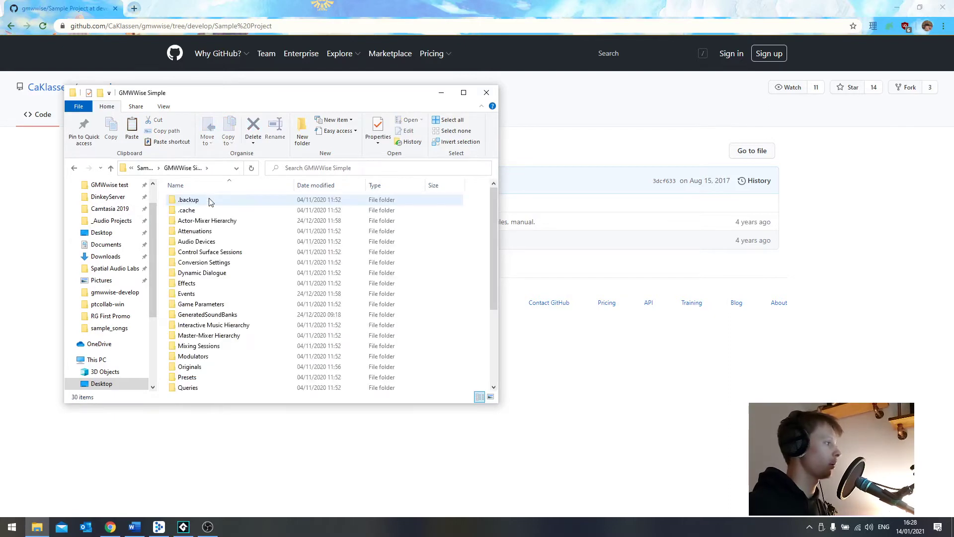
{"action": "scroll", "coordinate": [232, 263], "scroll_direction": "down", "scroll_amount": 4}
{"action": "scroll", "coordinate": [232, 267], "scroll_direction": "up", "scroll_amount": 4}
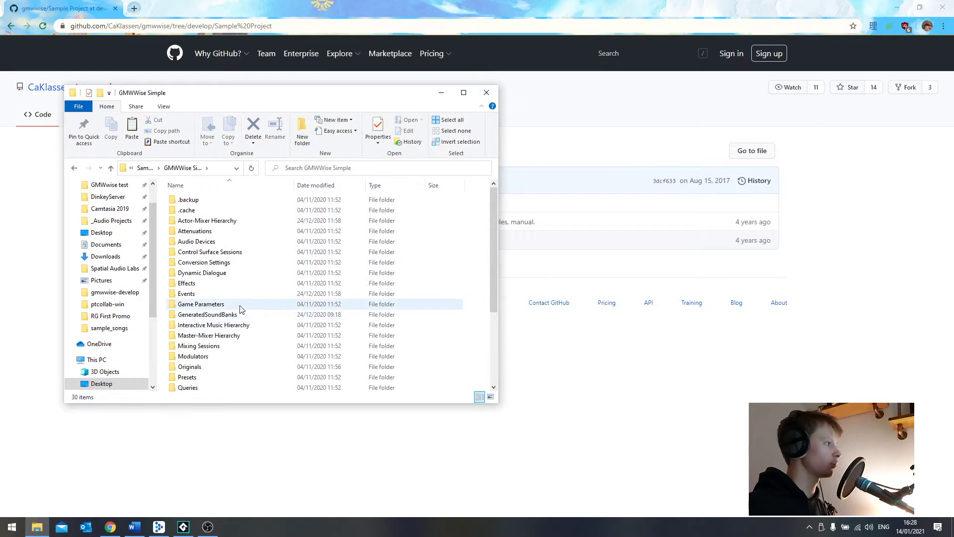
{"action": "scroll", "coordinate": [240, 309], "scroll_direction": "down", "scroll_amount": 4}
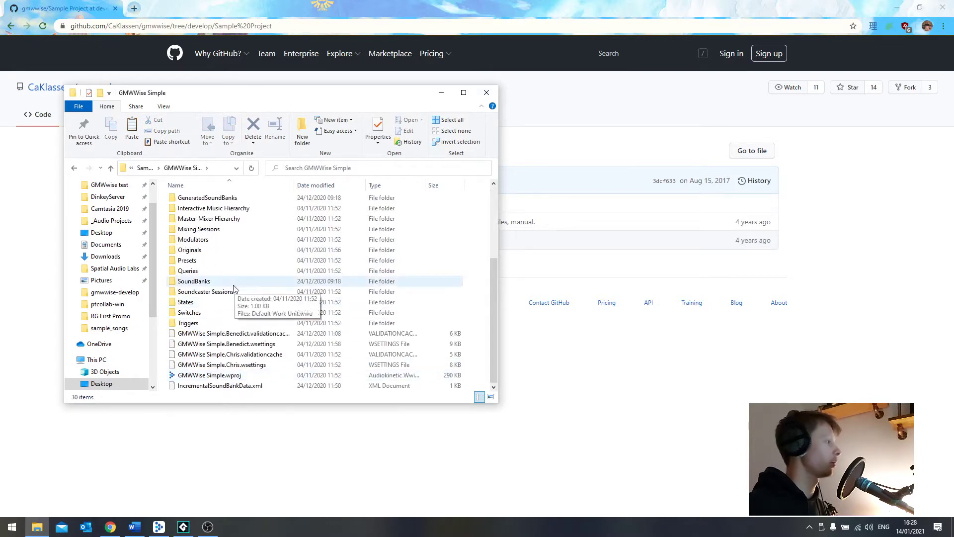
{"action": "key", "text": "alt+Left"}
{"action": "left_click", "coordinate": [213, 204]}
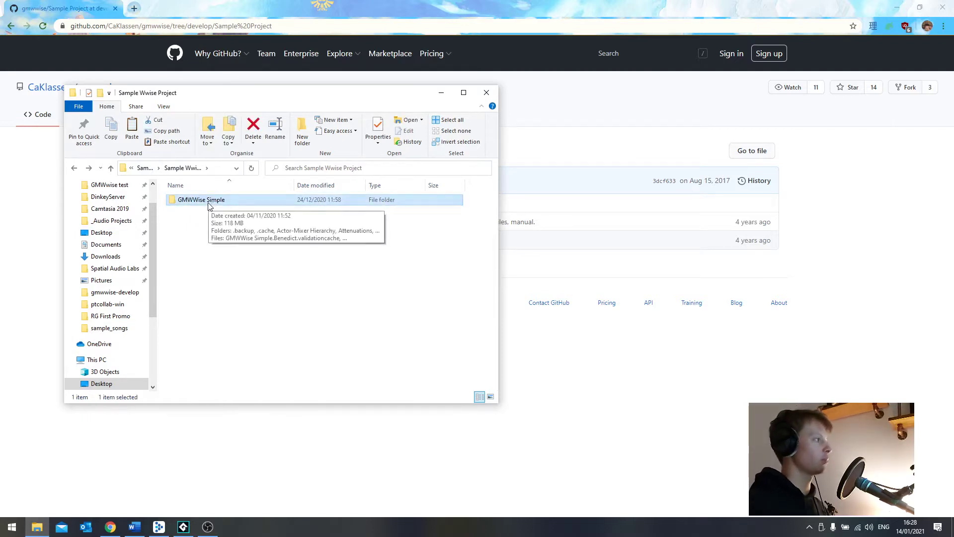
{"action": "scroll", "coordinate": [156, 197], "scroll_direction": "up", "scroll_amount": 1}
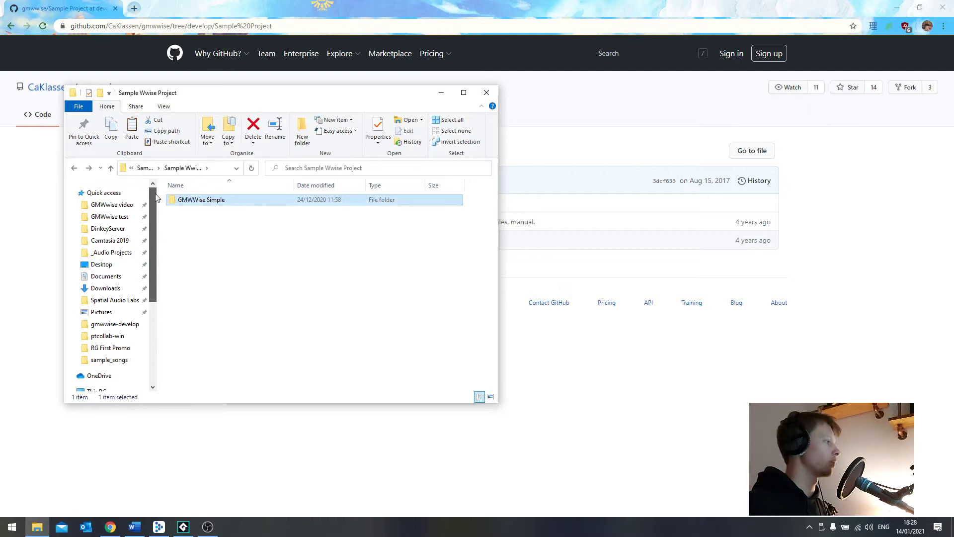
Paste the copied GMWWise Simple folder into the empty GMWwise test folder.
{"action": "left_click", "coordinate": [105, 217]}
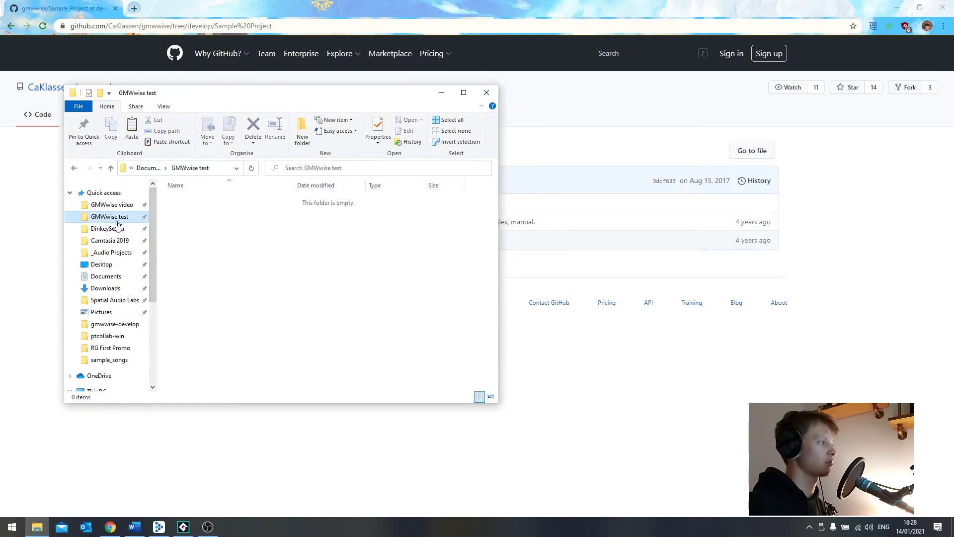
{"action": "right_click", "coordinate": [200, 232]}
{"action": "left_click", "coordinate": [230, 301]}
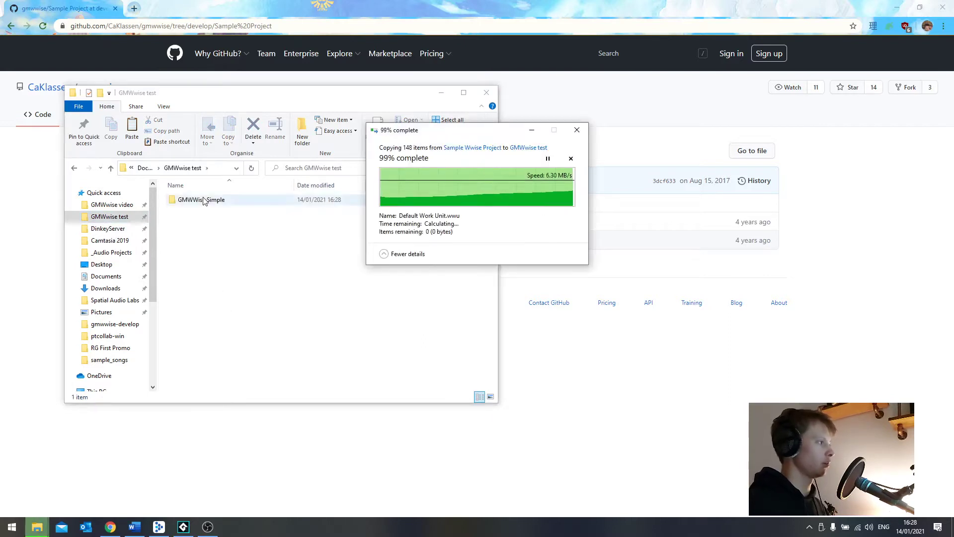
Rename the pasted folder to 'GMWwise test GMS2.3'.
{"action": "left_click", "coordinate": [205, 201]}
{"action": "left_click", "coordinate": [205, 199]}
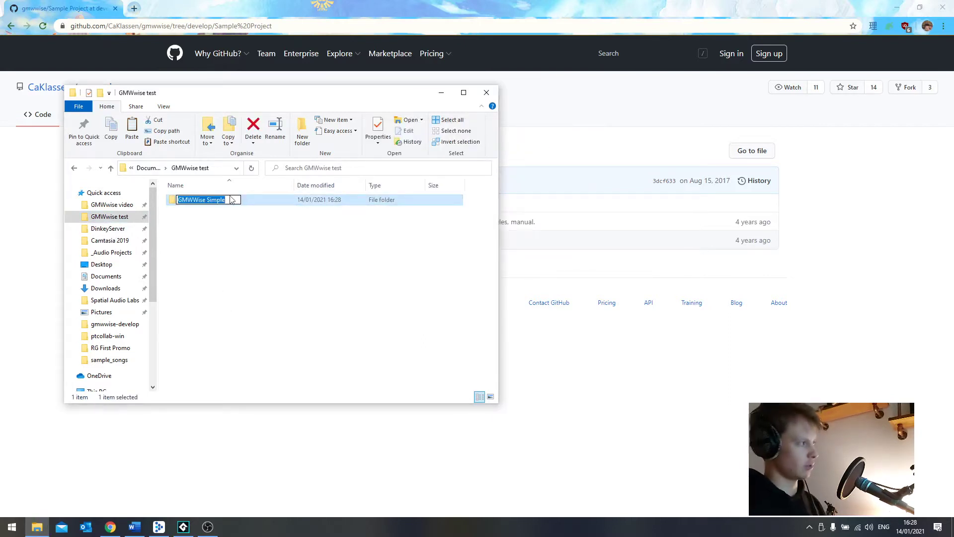
{"action": "type", "text": "GMW"}
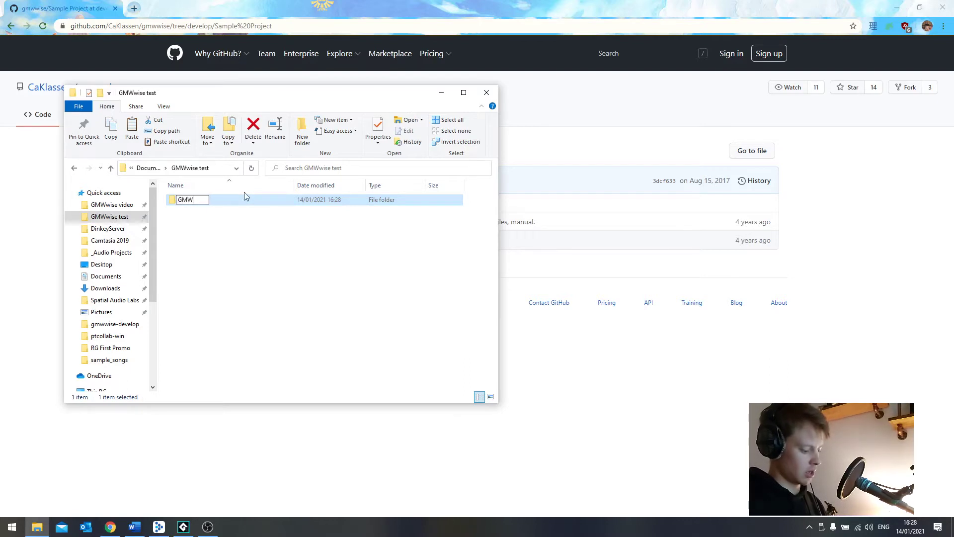
{"action": "type", "text": "wise test"}
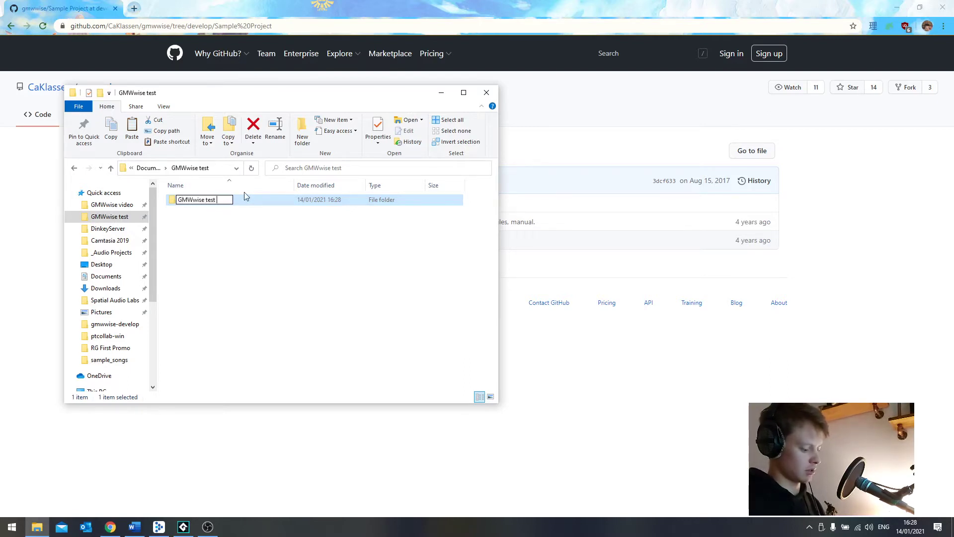
{"action": "type", "text": " GMS2.3"}
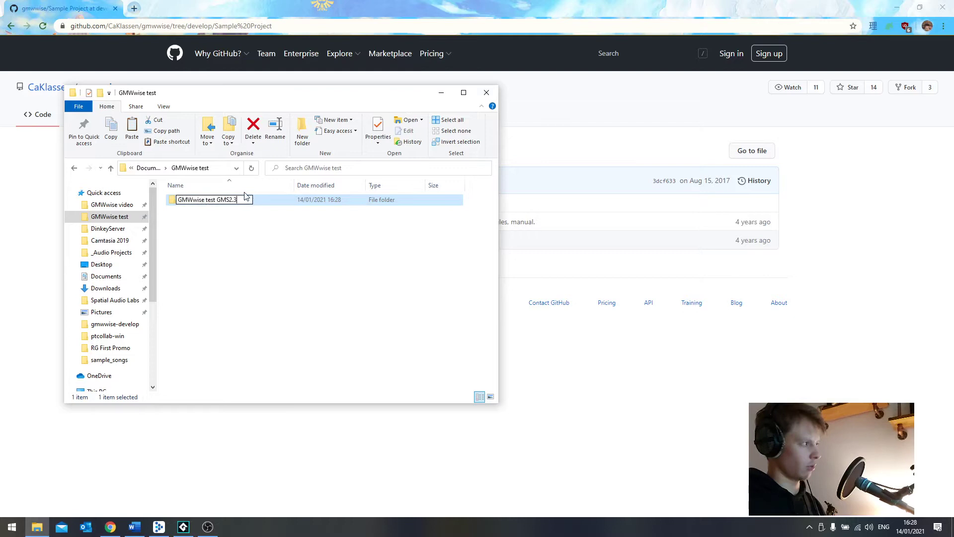
{"action": "key", "text": "Return"}
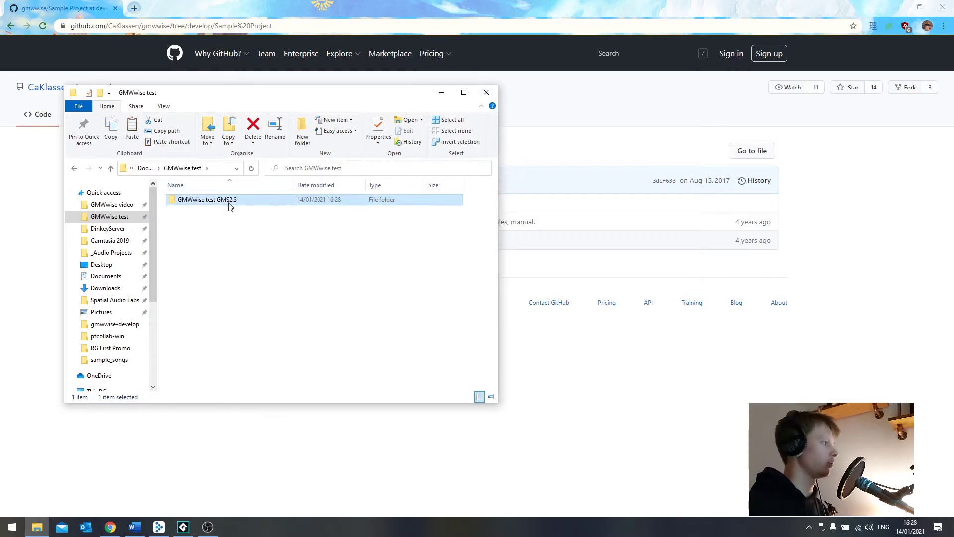
{"action": "left_click", "coordinate": [230, 200]}
{"action": "key", "text": "ctrl+c"}
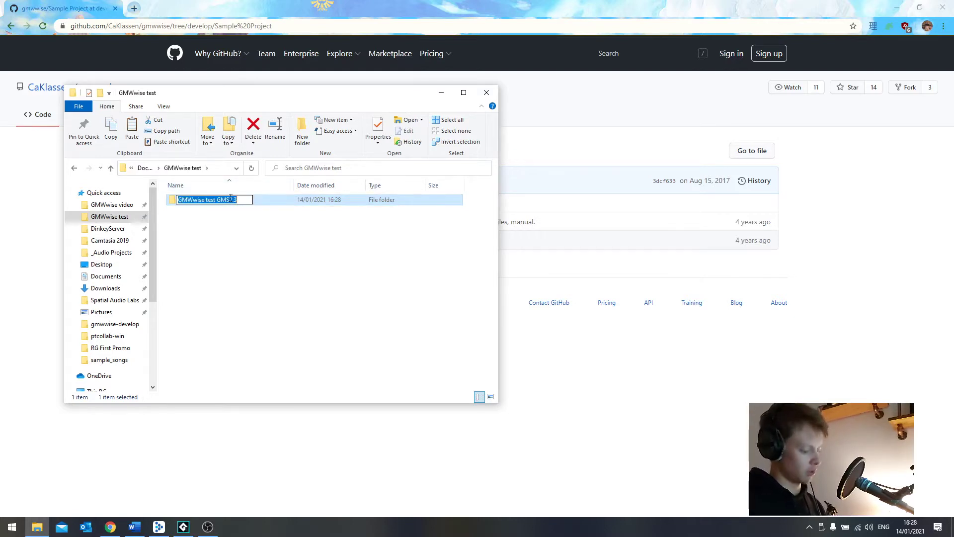
{"action": "left_click", "coordinate": [235, 217]}
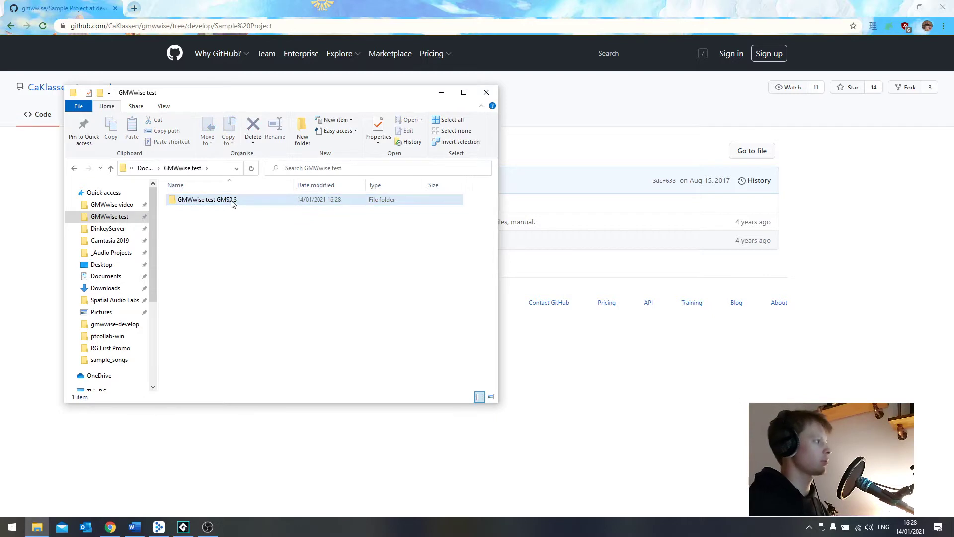
Inside GMWwise test GMS2.3, rename GMWWise Simple.wproj to 'GMWwise test GMS2.3.wproj'.
{"action": "double_click", "coordinate": [230, 200]}
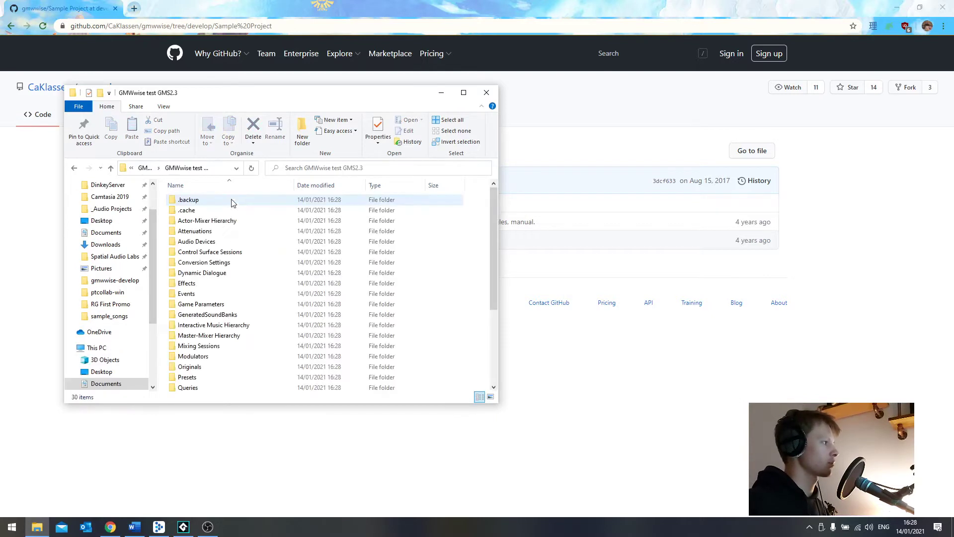
{"action": "scroll", "coordinate": [232, 223], "scroll_direction": "down", "scroll_amount": 4}
{"action": "left_click", "coordinate": [223, 377]}
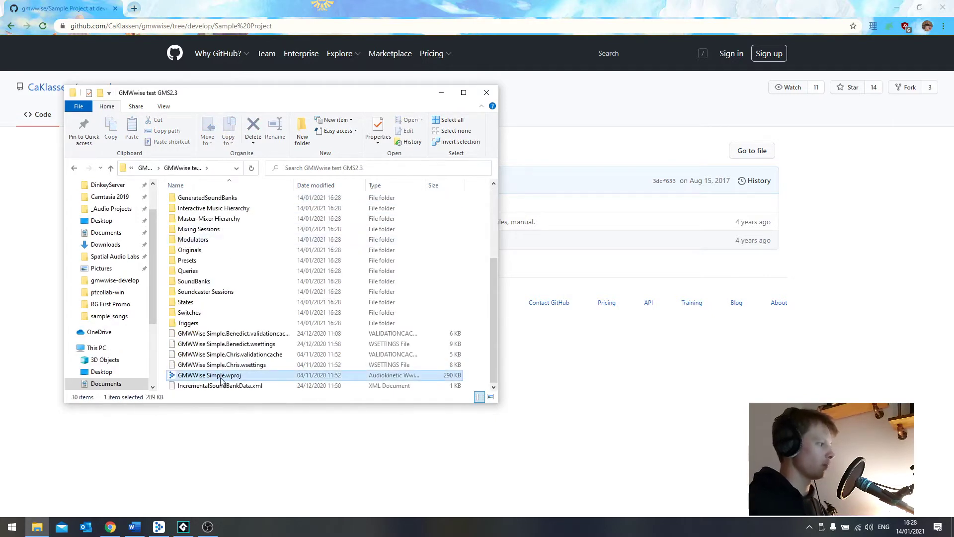
{"action": "left_click", "coordinate": [225, 375]}
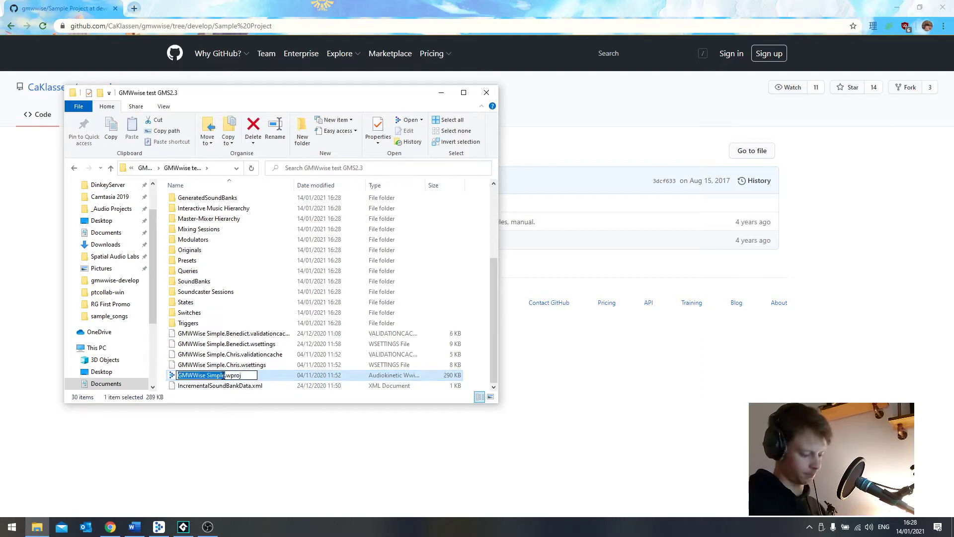
{"action": "type", "text": "GMWwise test GMS2.3"}
{"action": "key", "text": "Return"}
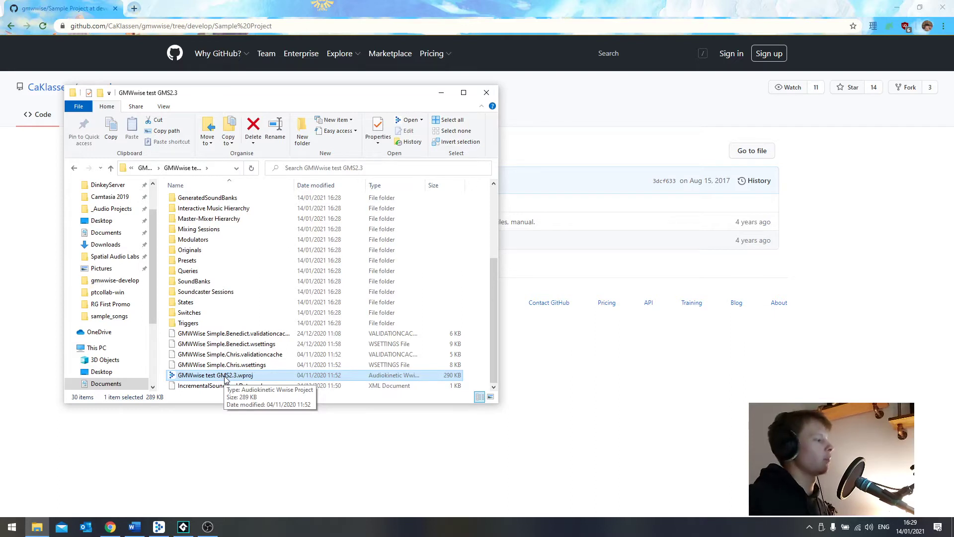
Open the renamed GMWwise test GMS2.3.wproj in Visual Studio Code.
{"action": "right_click", "coordinate": [225, 377]}
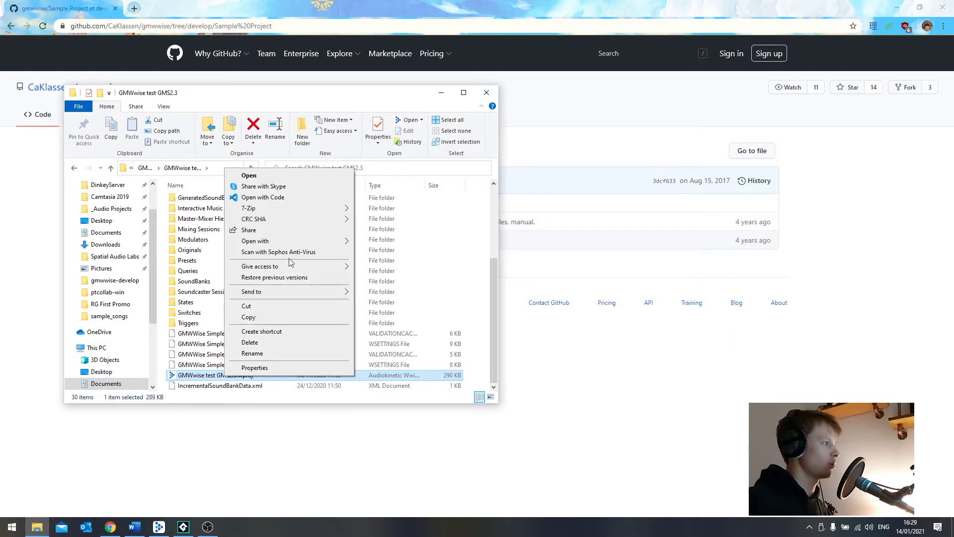
{"action": "mouse_move", "coordinate": [309, 245]}
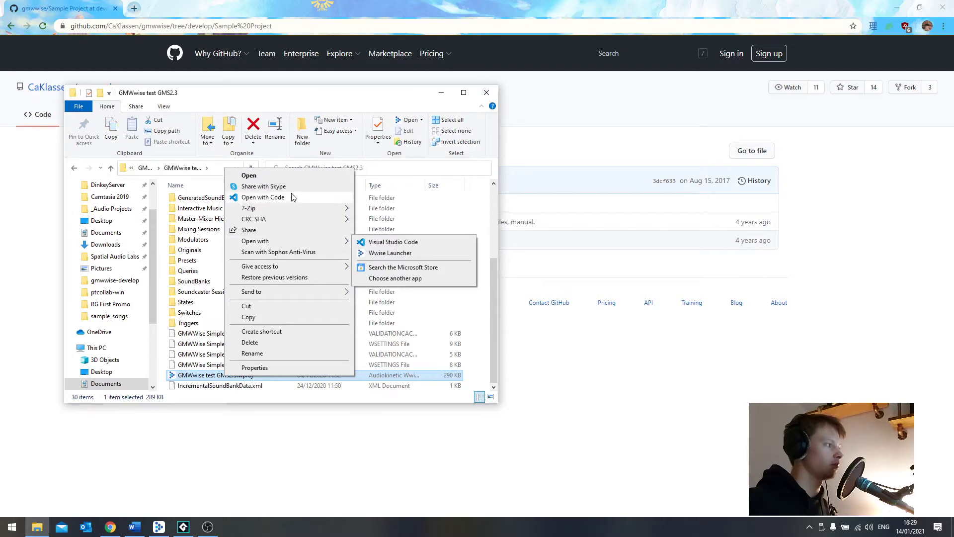
{"action": "left_click", "coordinate": [235, 198]}
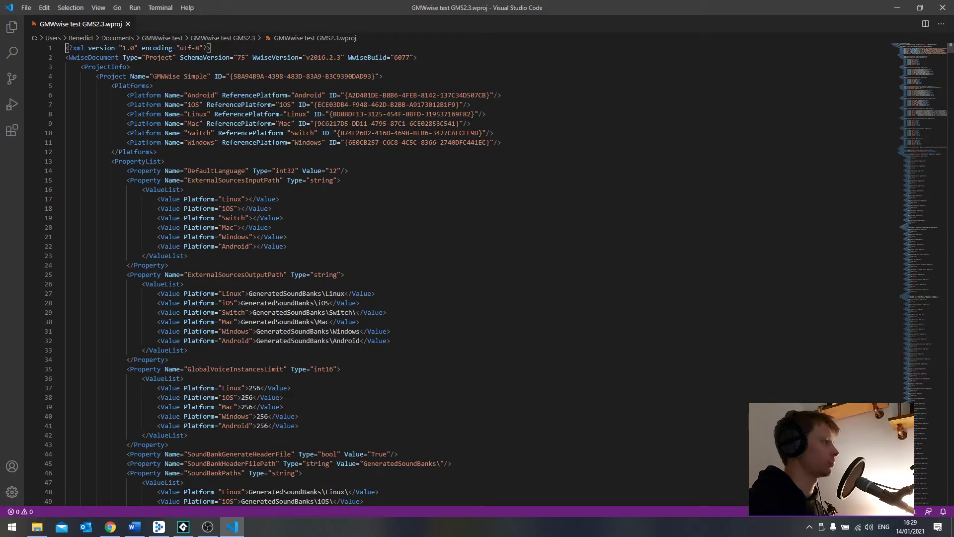
Replace 'GMWwise Simple' on line 4 with 'GMWwise test GMS2.3', save, and close VS Code.
{"action": "left_click_drag", "start_coordinate": [153, 76], "coordinate": [207, 76]}
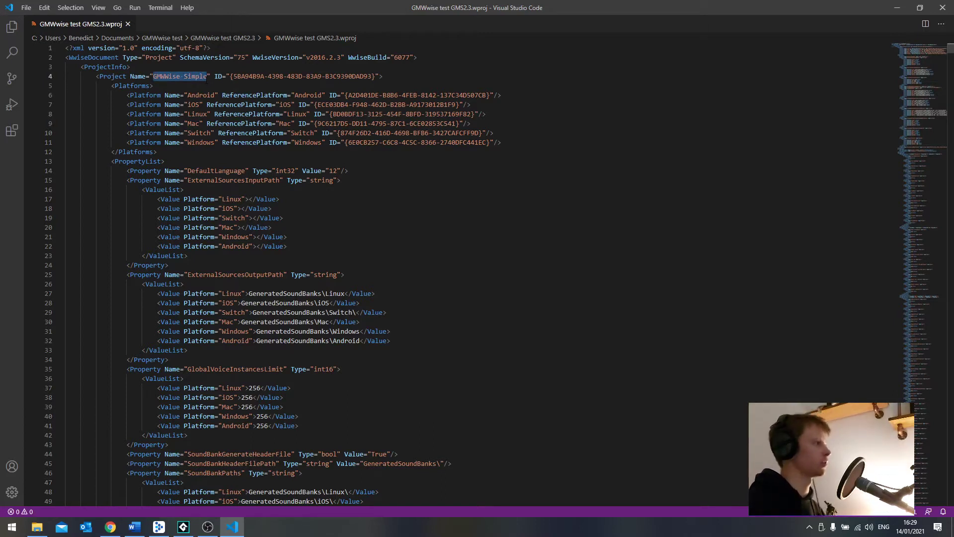
{"action": "key", "text": "ctrl+v"}
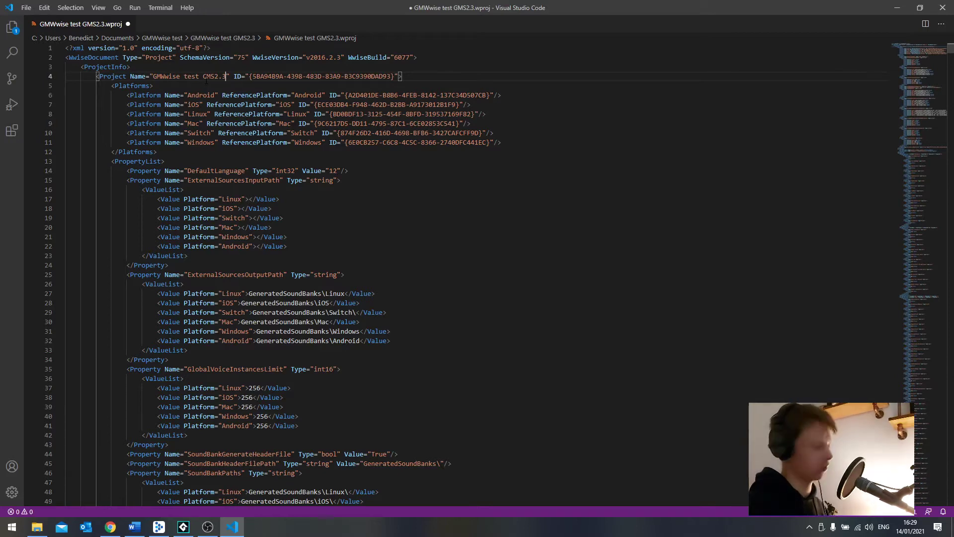
{"action": "key", "text": "ctrl+s"}
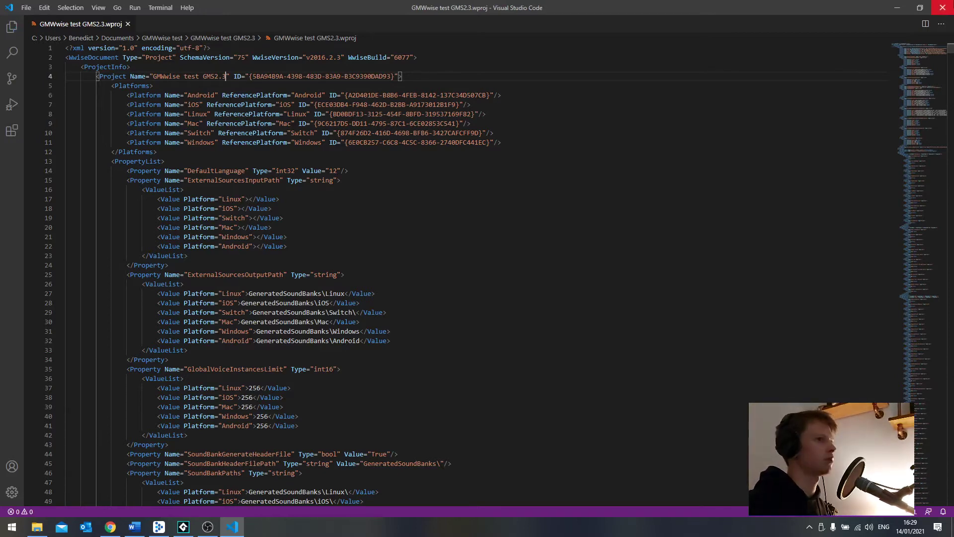
{"action": "key", "text": "alt+F4"}
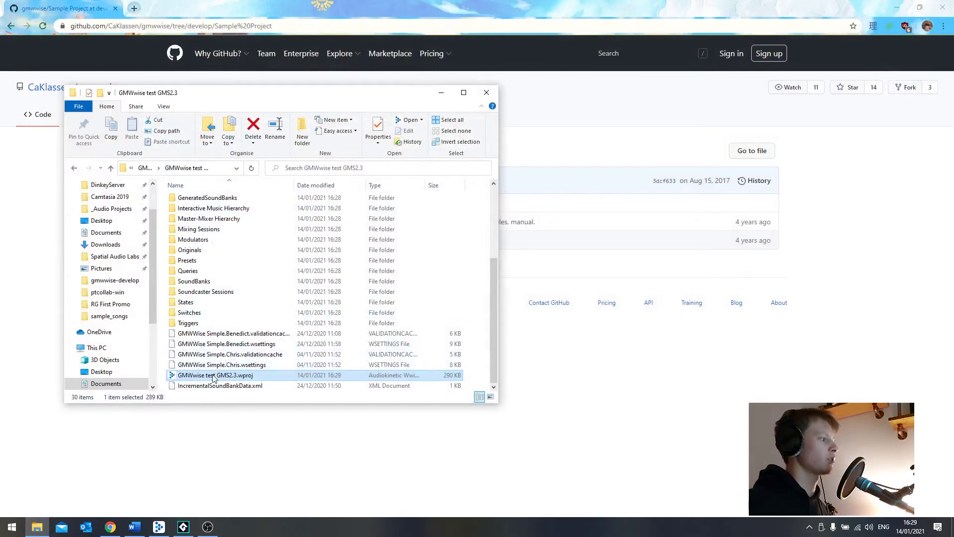
Check the launcher's Wwise 2016.2.6 launch options, then open GMWwise test GMS2.3.wproj.
{"action": "left_click", "coordinate": [159, 525]}
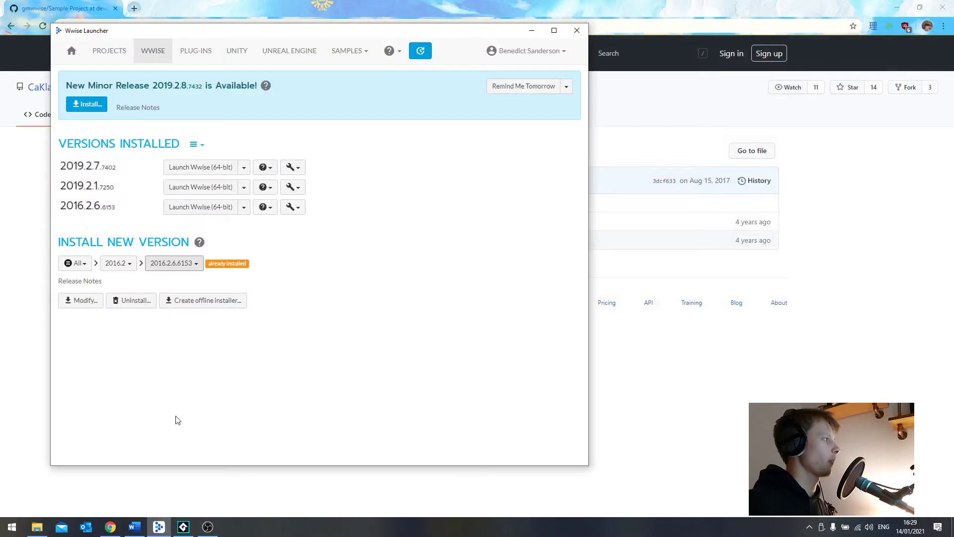
{"action": "left_click", "coordinate": [243, 208]}
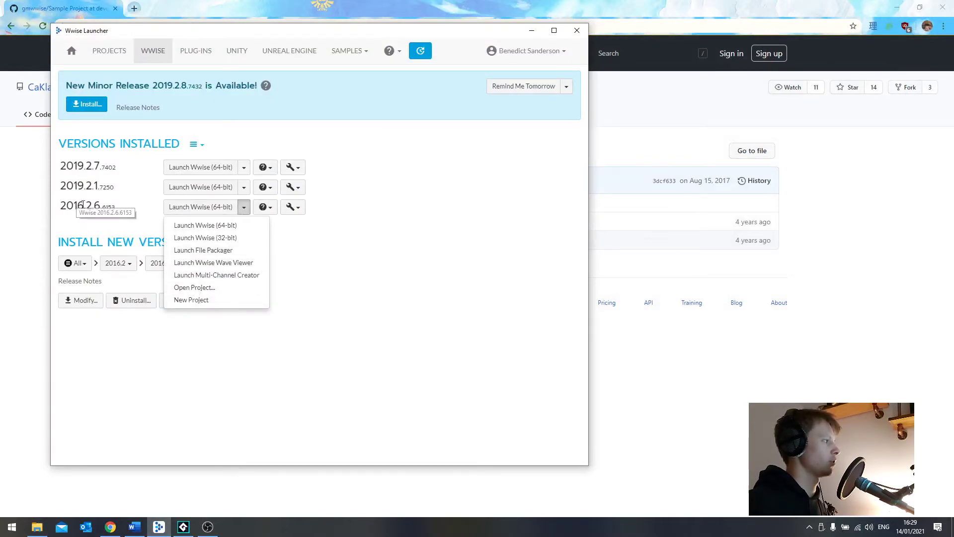
{"action": "left_click", "coordinate": [307, 275]}
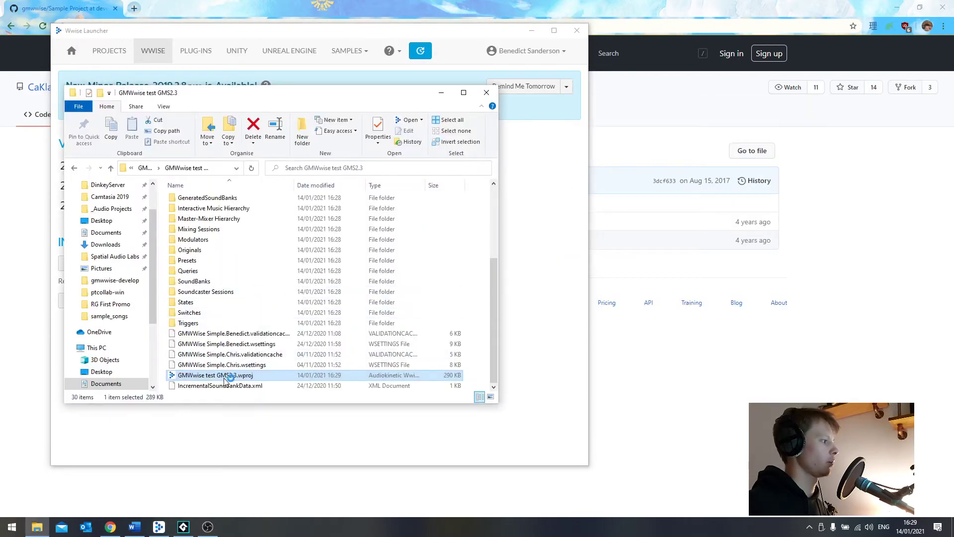
{"action": "double_click", "coordinate": [194, 376]}
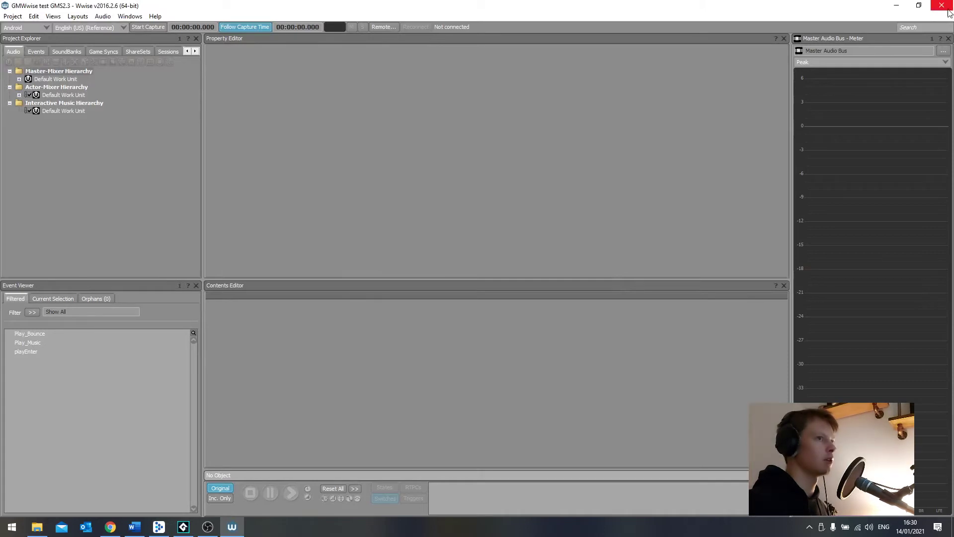
Expand Default Work Unit > bounce, inspect the bounce_high sound, then close Wwise.
{"action": "left_click", "coordinate": [19, 95]}
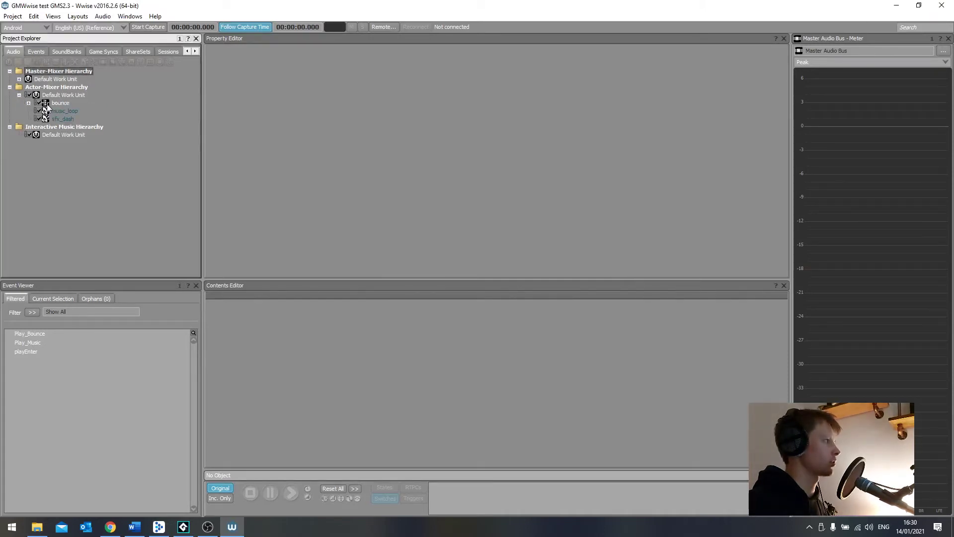
{"action": "left_click", "coordinate": [28, 103]}
{"action": "left_click", "coordinate": [66, 111]}
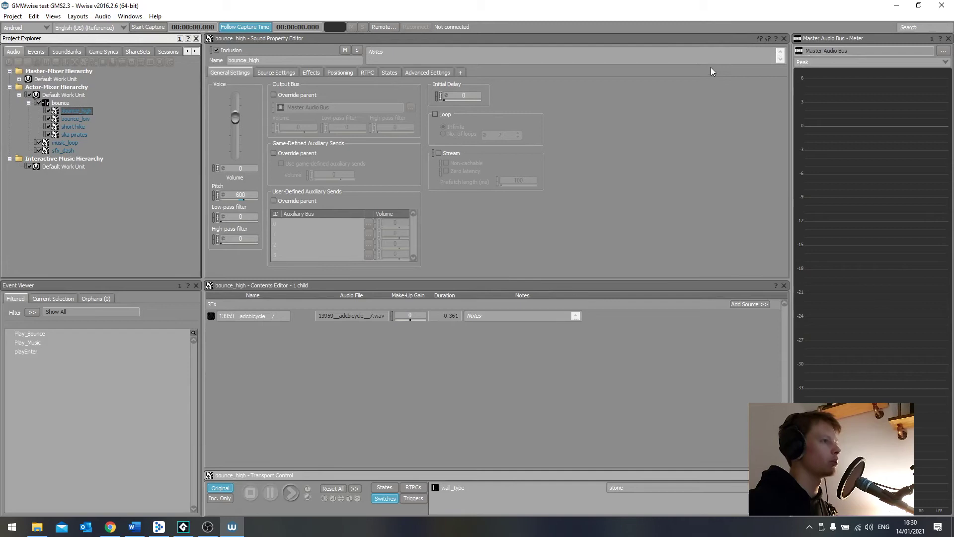
{"action": "left_click", "coordinate": [431, 173]}
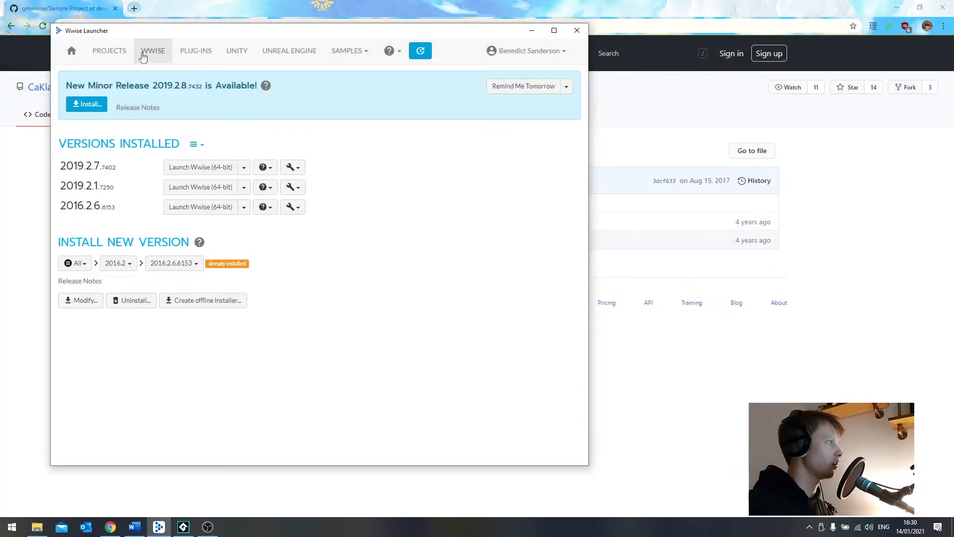
Show the Wwise Launcher's list of recent Wwise projects.
{"action": "left_click", "coordinate": [104, 51]}
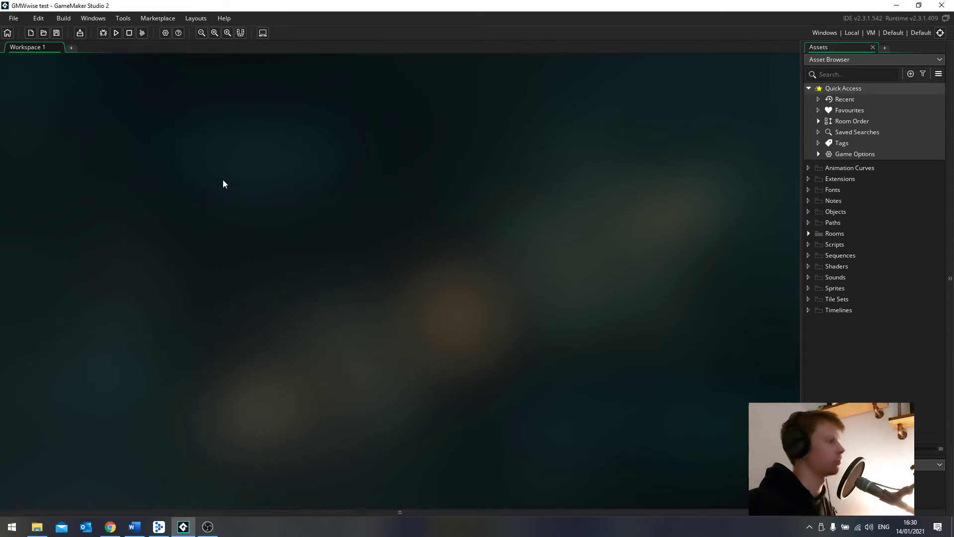
Highlight the 'For GameMaker: Studio 2.3 only' steps in the Word GMWwise manual.
{"action": "key", "text": "alt+Tab"}
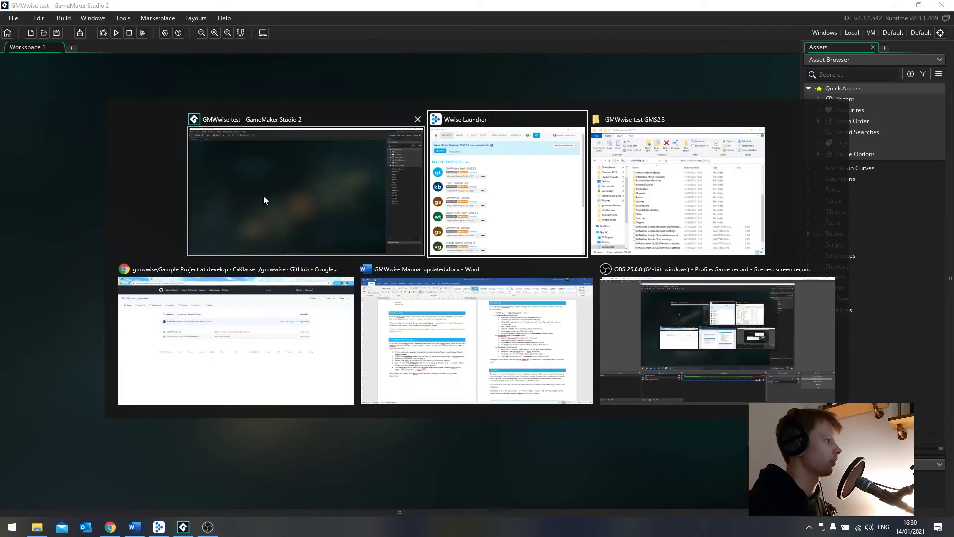
{"action": "left_click", "coordinate": [414, 316]}
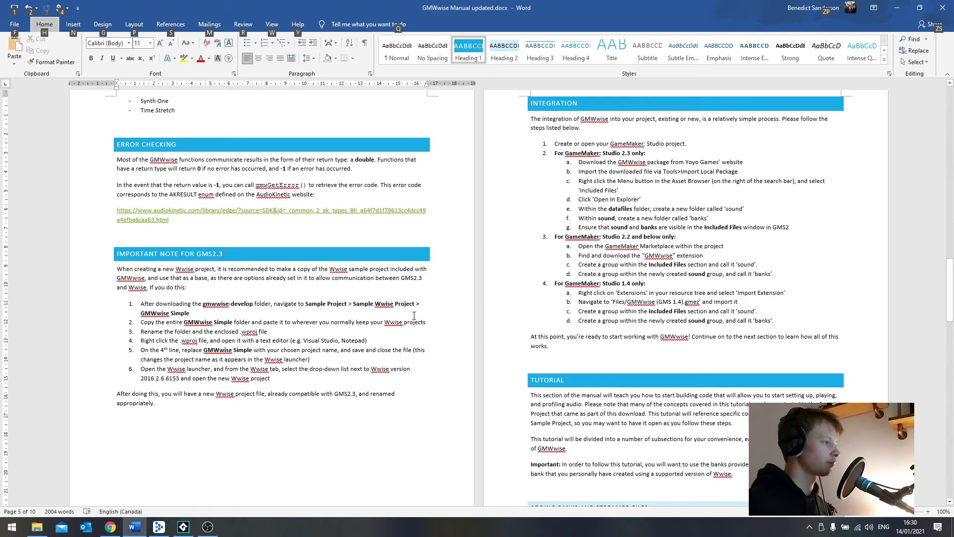
{"action": "left_click_drag", "start_coordinate": [552, 153], "coordinate": [643, 154]}
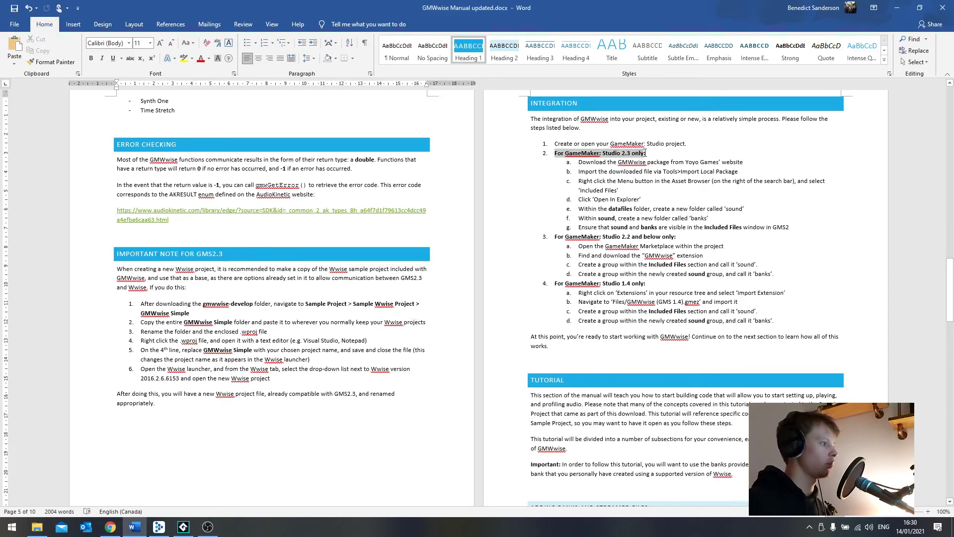
{"action": "left_click", "coordinate": [645, 153]}
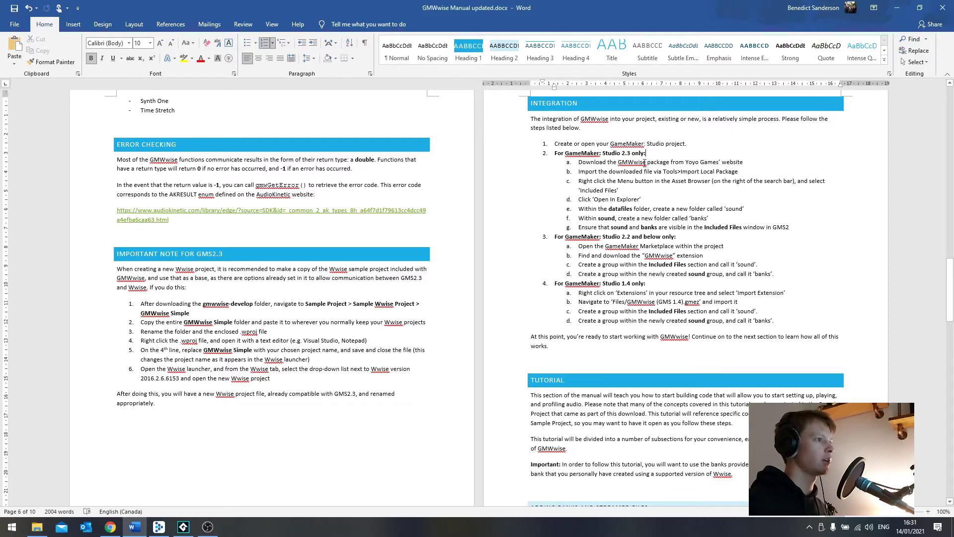
{"action": "left_click", "coordinate": [747, 164]}
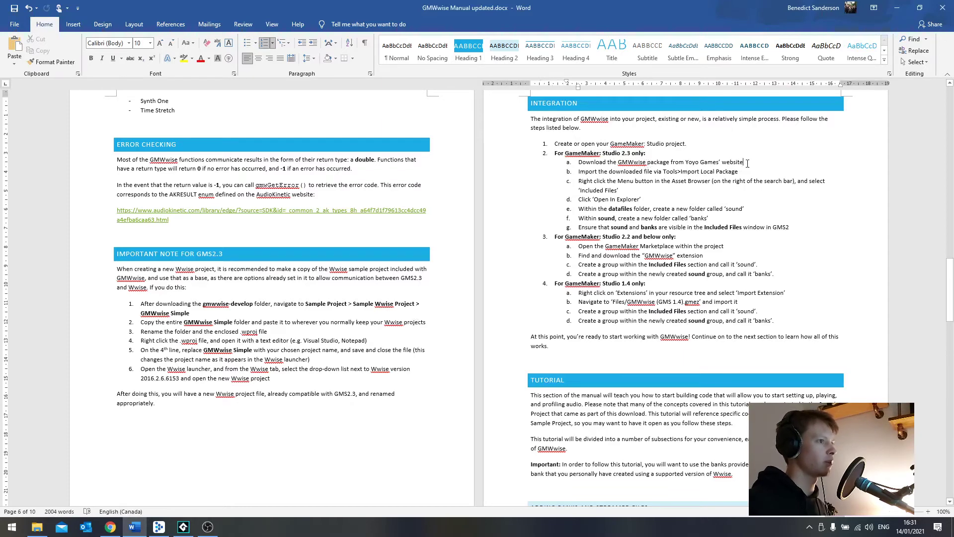
{"action": "key", "text": "alt+Tab"}
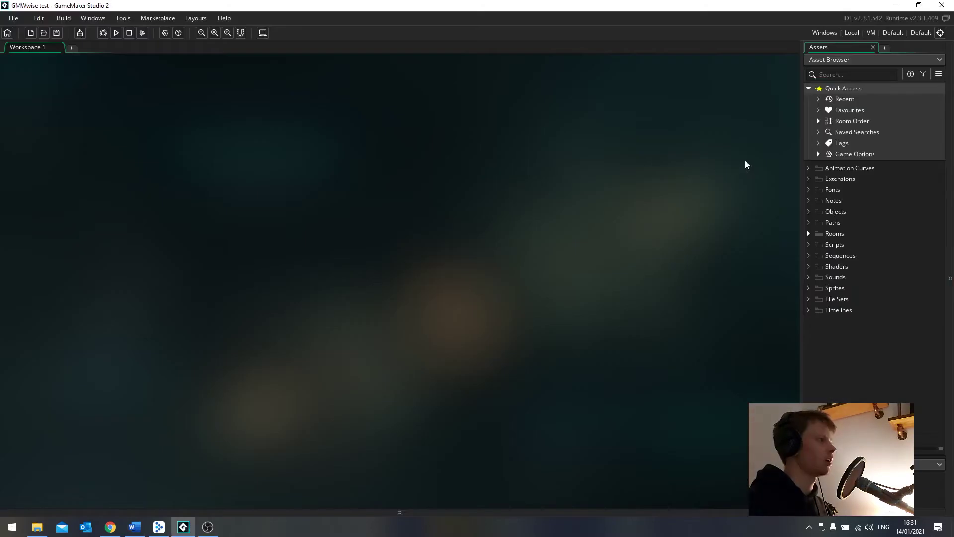
Open the YoYo Games Marketplace and search for 'gmwwise'.
{"action": "left_click", "coordinate": [169, 19]}
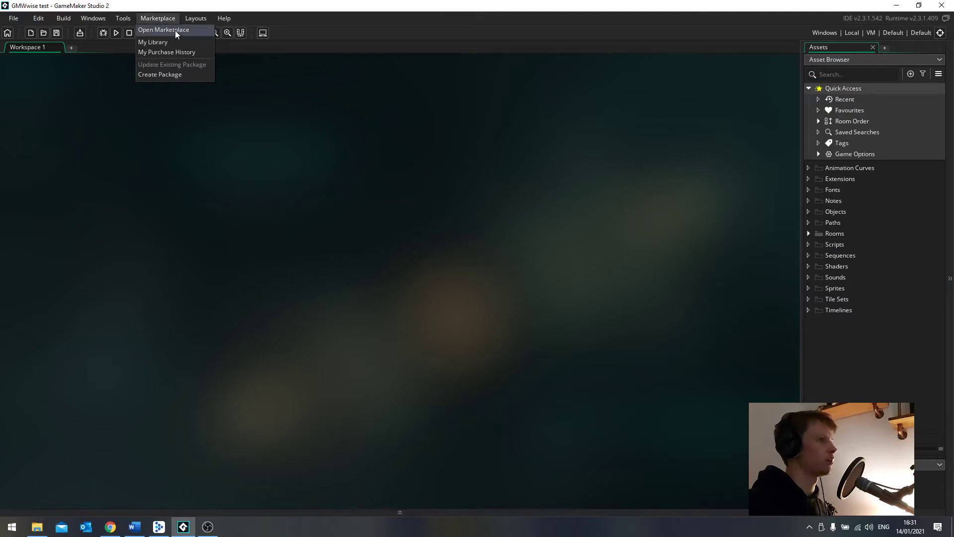
{"action": "left_click", "coordinate": [174, 31]}
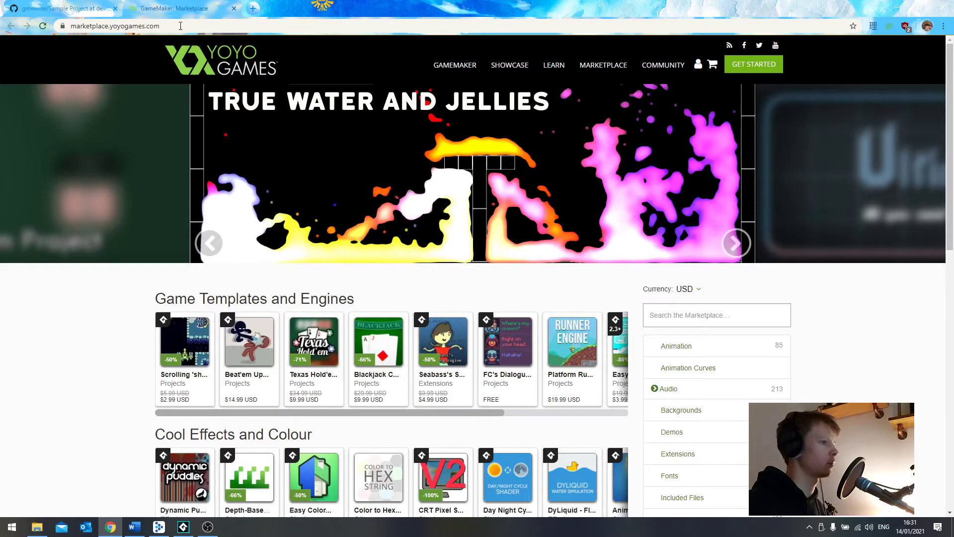
{"action": "left_click", "coordinate": [672, 308]}
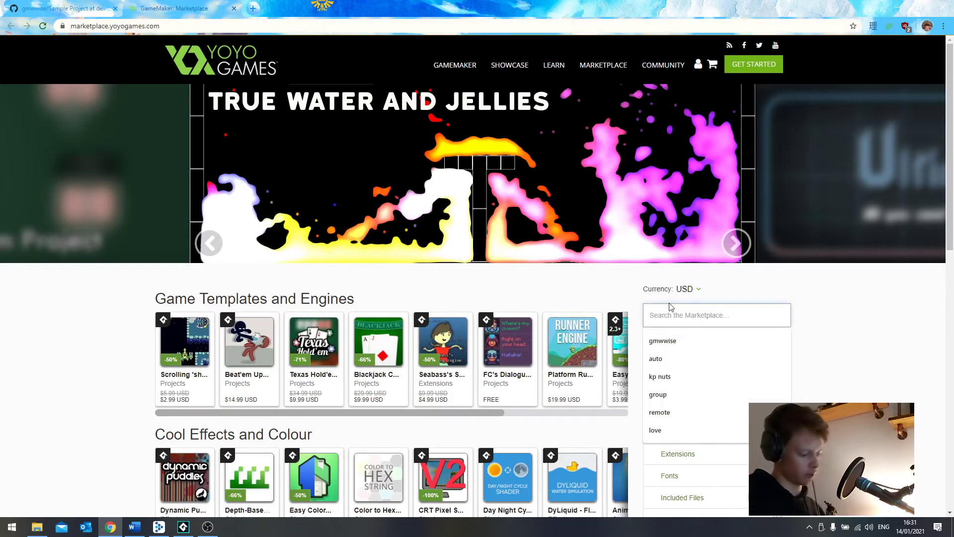
{"action": "type", "text": "gmwwise"}
{"action": "key", "text": "Return"}
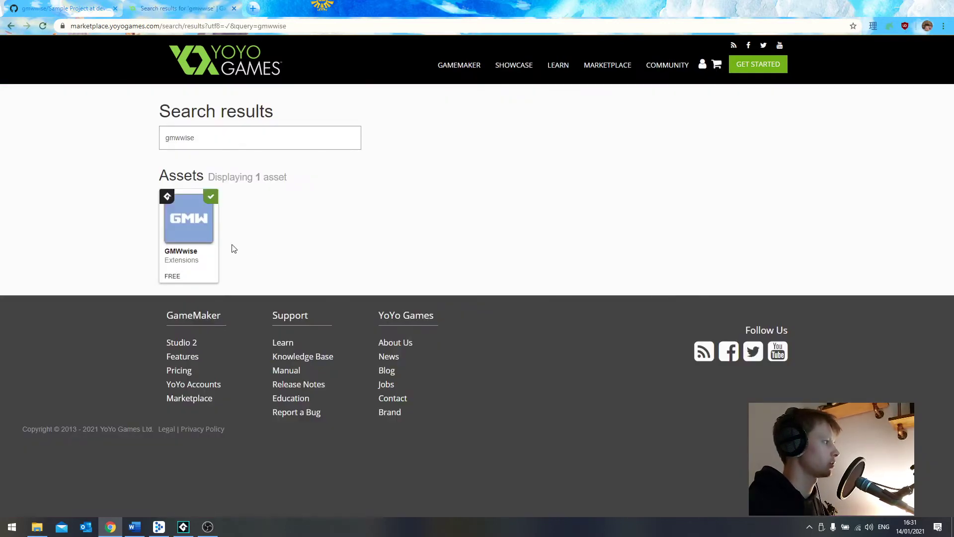
Download the free GMWwise package for Studio 2 from its asset page.
{"action": "left_click", "coordinate": [197, 244]}
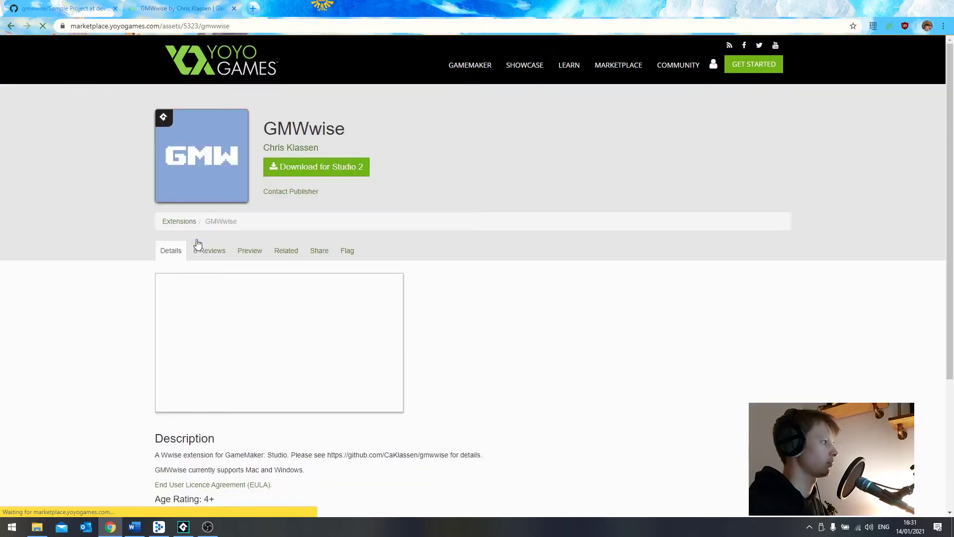
{"action": "left_click", "coordinate": [283, 193]}
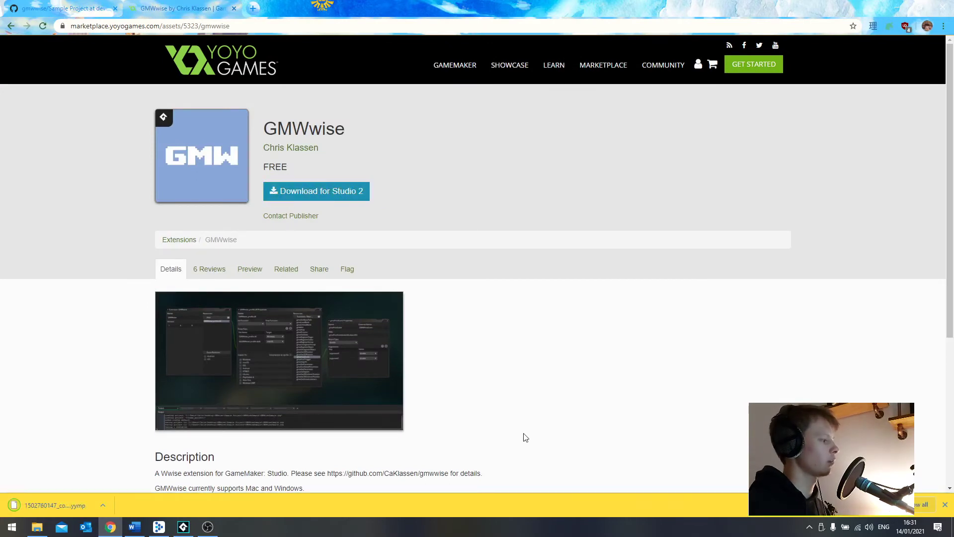
{"action": "left_click", "coordinate": [184, 526]}
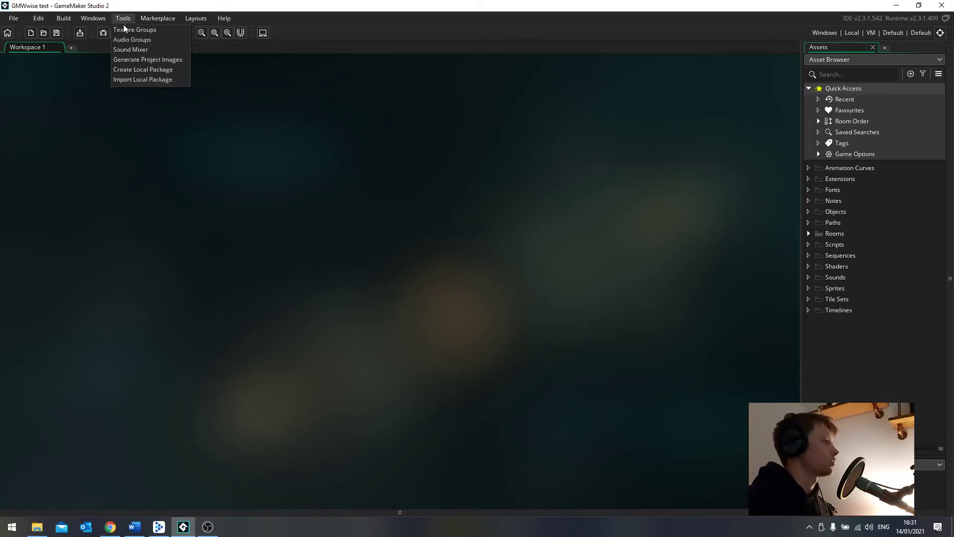
Import all resources from the GMWwise .yymp local package into the test project.
{"action": "left_click", "coordinate": [146, 77]}
{"action": "scroll", "coordinate": [47, 102], "scroll_direction": "up", "scroll_amount": 5}
{"action": "left_click", "coordinate": [46, 101]}
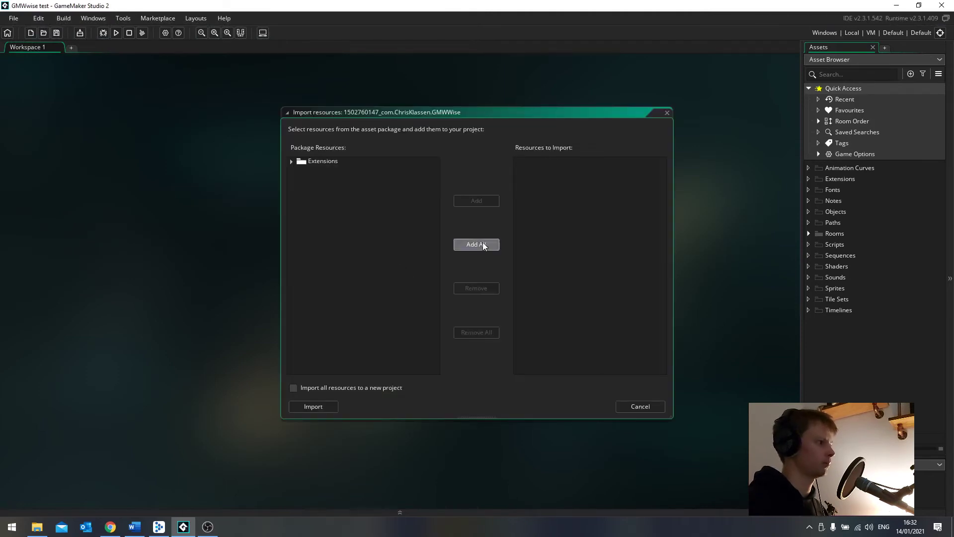
{"action": "left_click", "coordinate": [483, 245]}
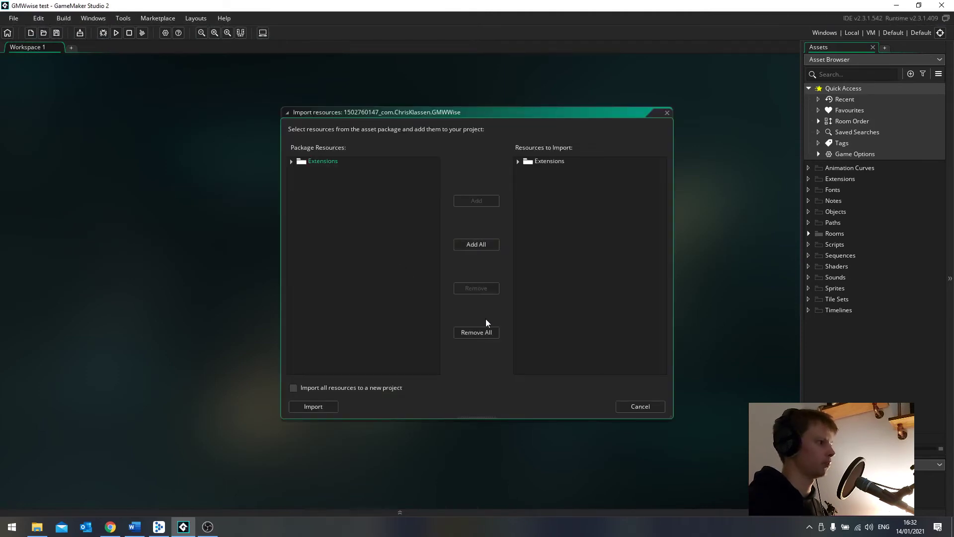
{"action": "left_click", "coordinate": [332, 404]}
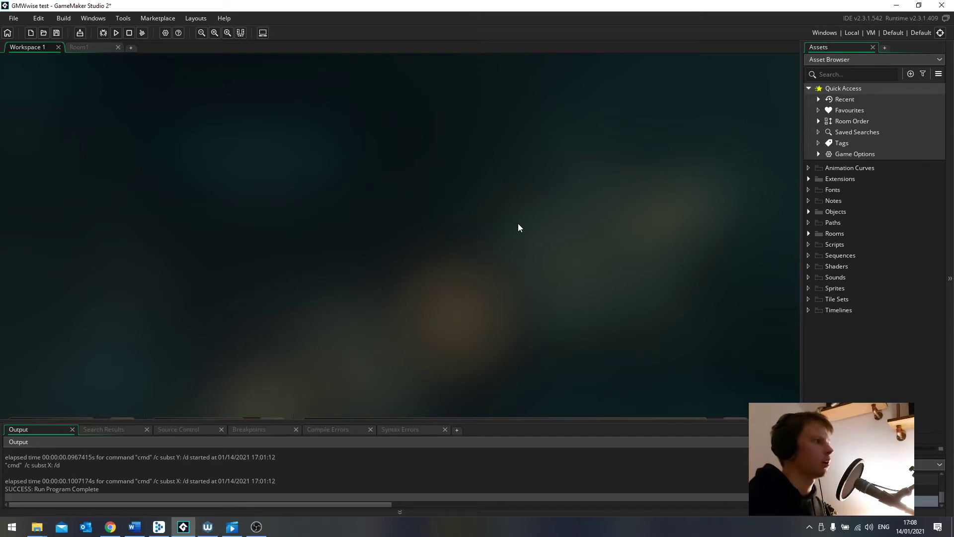
After checking the manual, show the project's Included Files and select the datafiles folder.
{"action": "key", "text": "alt+Tab"}
{"action": "key", "text": "Tab"}
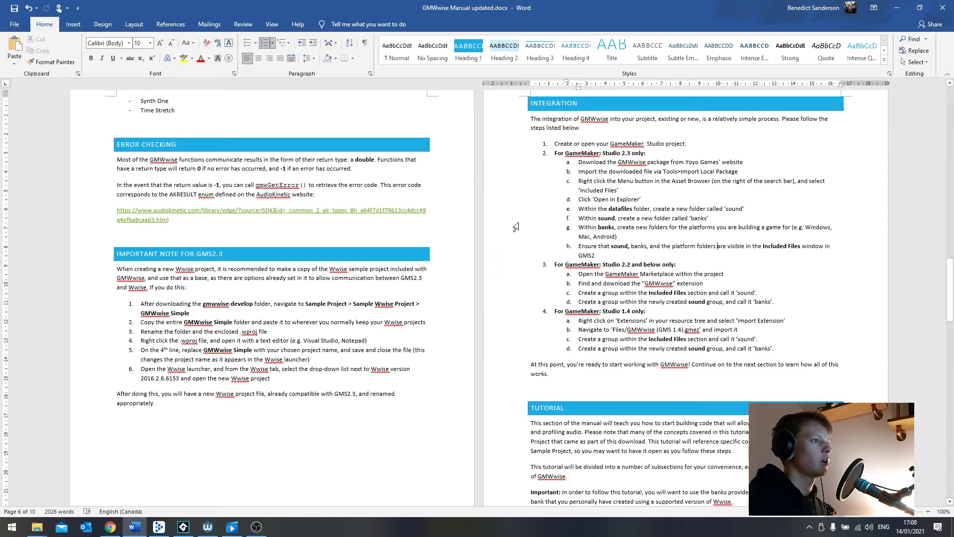
{"action": "key", "text": "alt+Tab"}
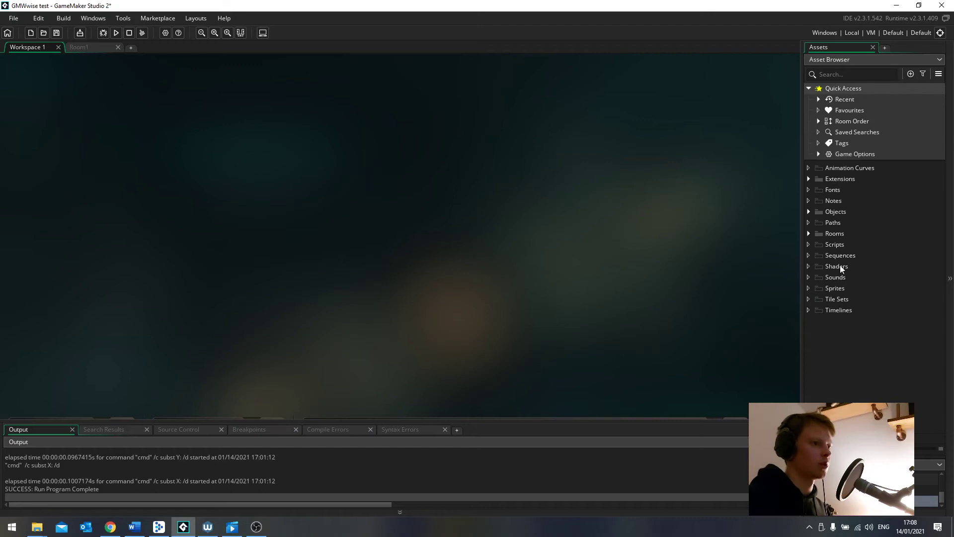
{"action": "left_click", "coordinate": [938, 73]}
{"action": "left_click", "coordinate": [919, 106]}
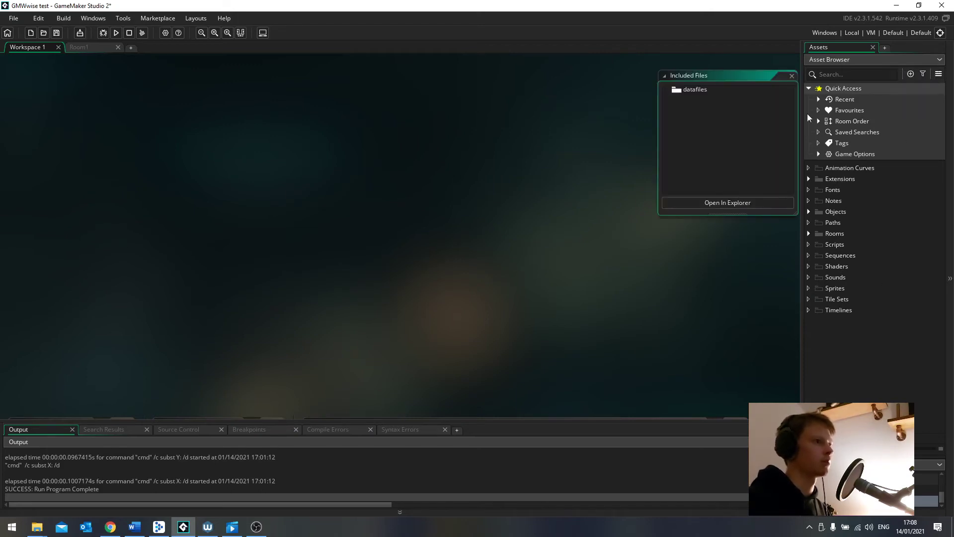
{"action": "left_click", "coordinate": [707, 91]}
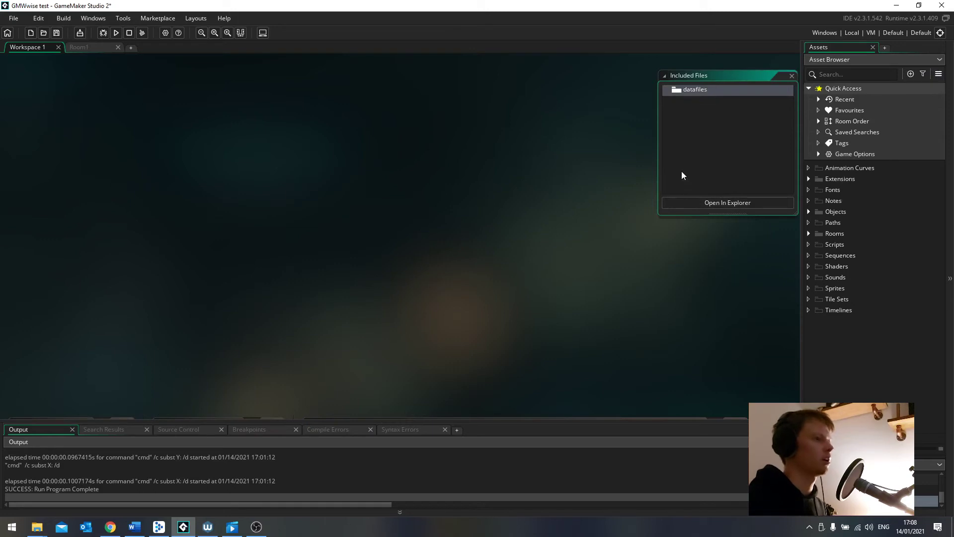
Open the empty datafiles folder in File Explorer.
{"action": "key", "text": "alt+Tab"}
{"action": "left_click", "coordinate": [568, 201]}
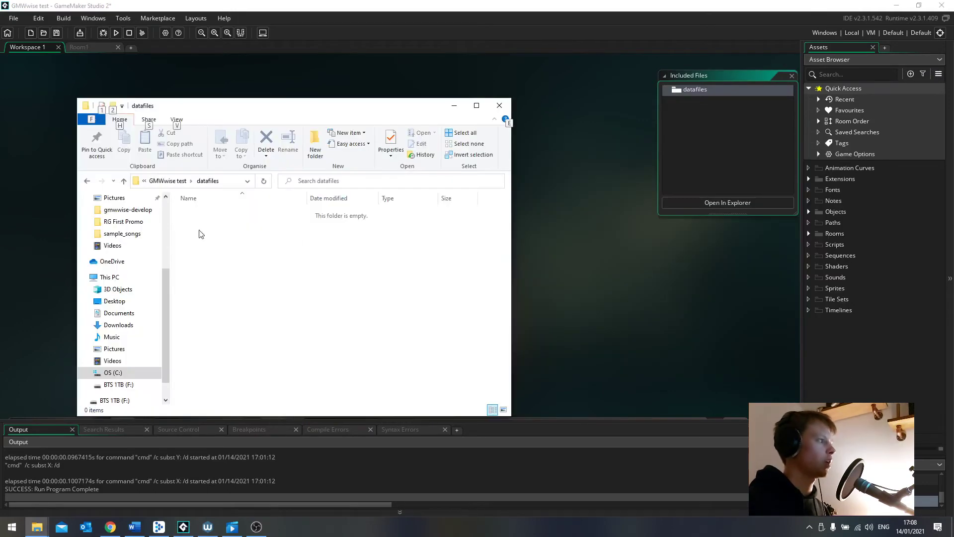
{"action": "left_click", "coordinate": [168, 180]}
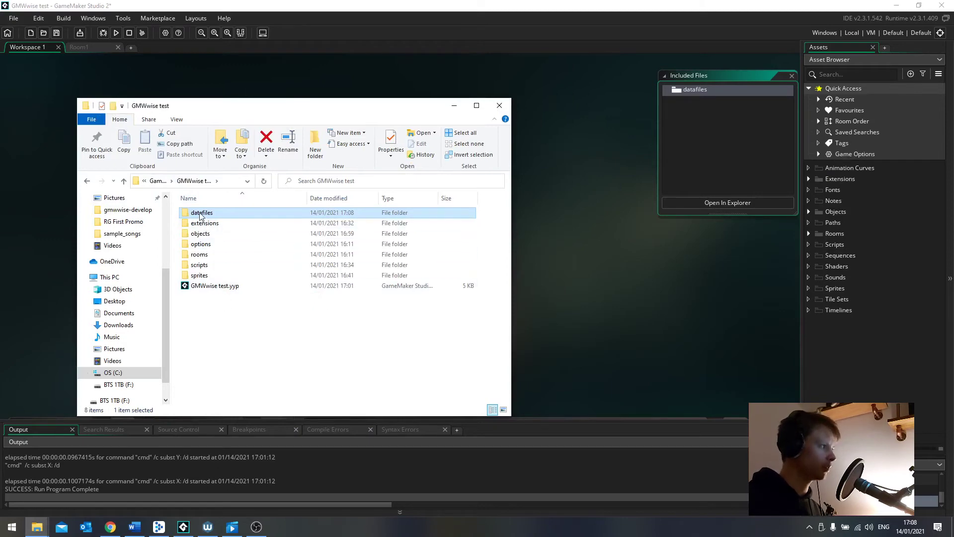
{"action": "left_click", "coordinate": [692, 91]}
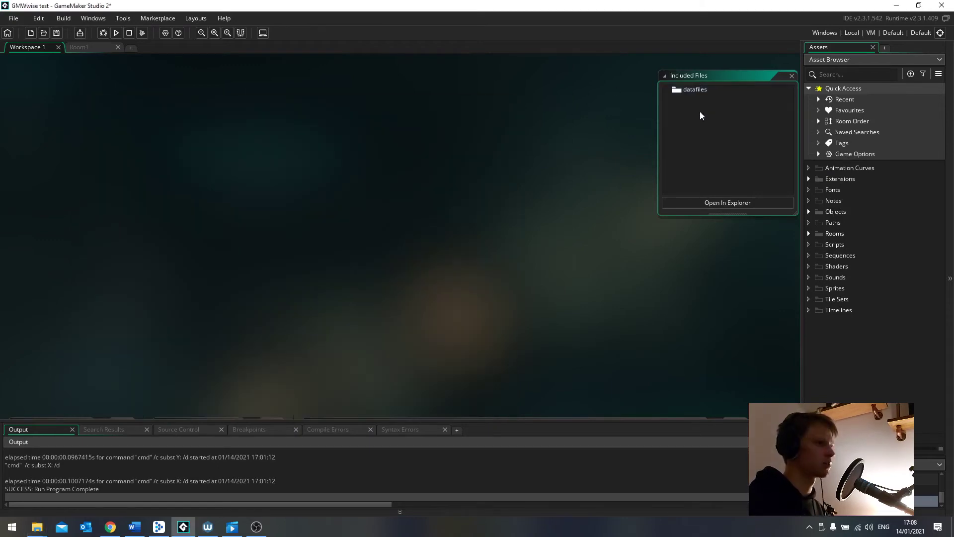
{"action": "left_click", "coordinate": [722, 203]}
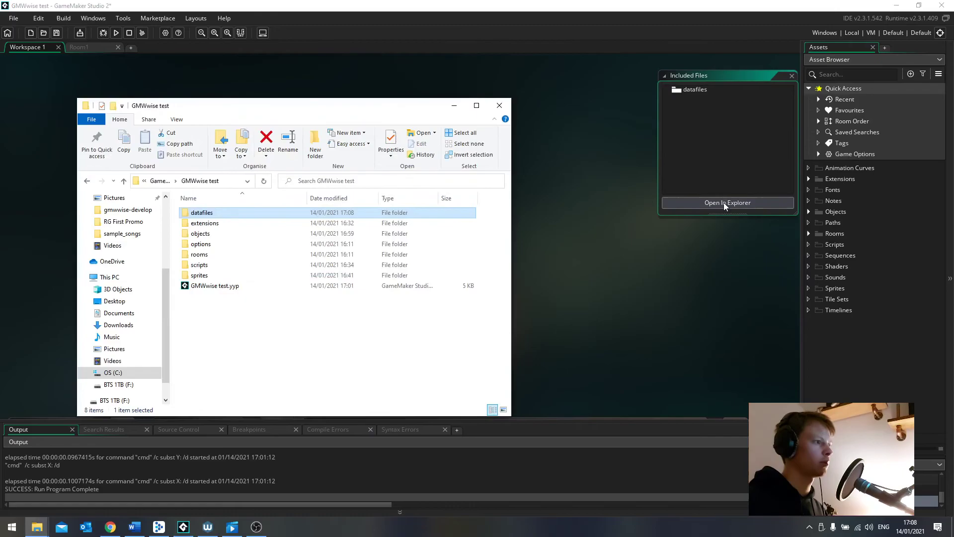
{"action": "key", "text": "alt+Tab"}
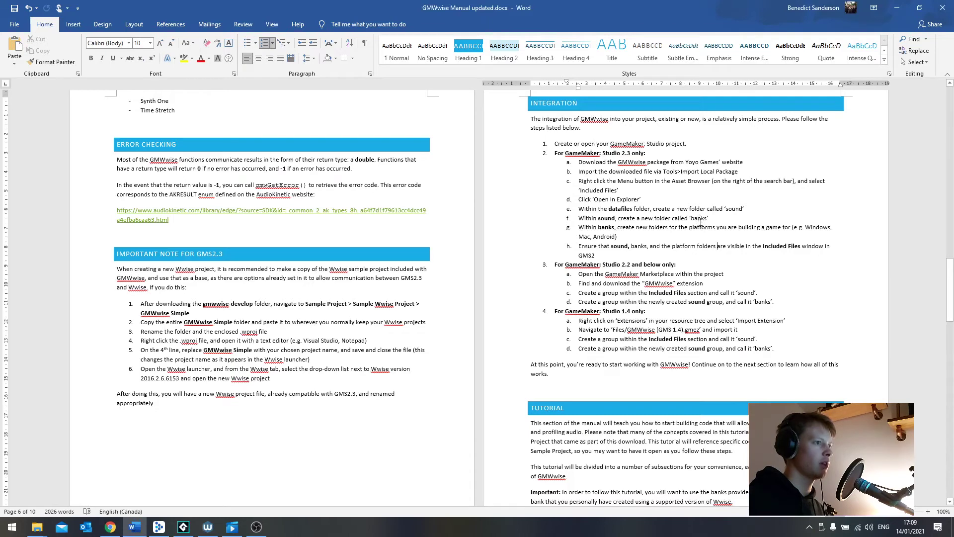
{"action": "key", "text": "alt+Tab"}
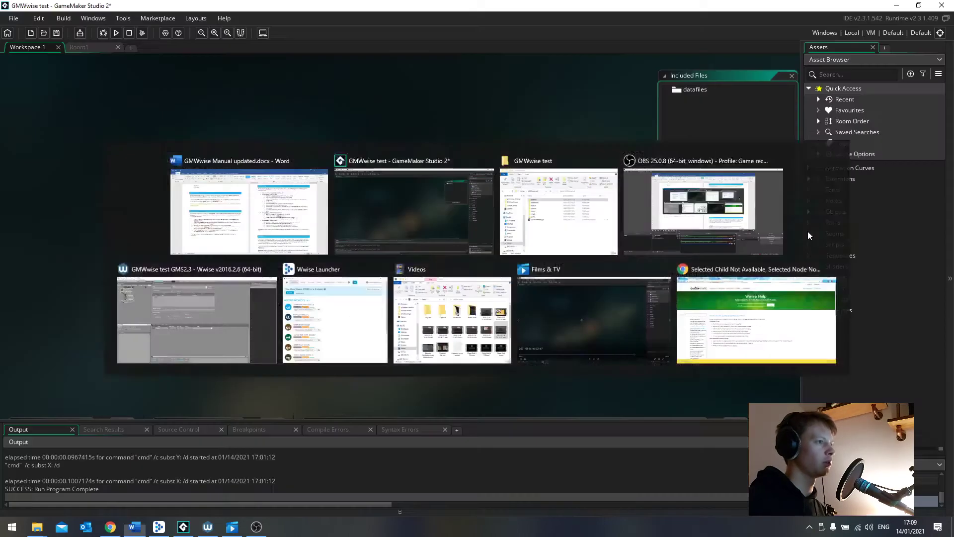
In datafiles, create a 'sound' folder containing a 'banks' folder.
{"action": "left_click", "coordinate": [733, 204]}
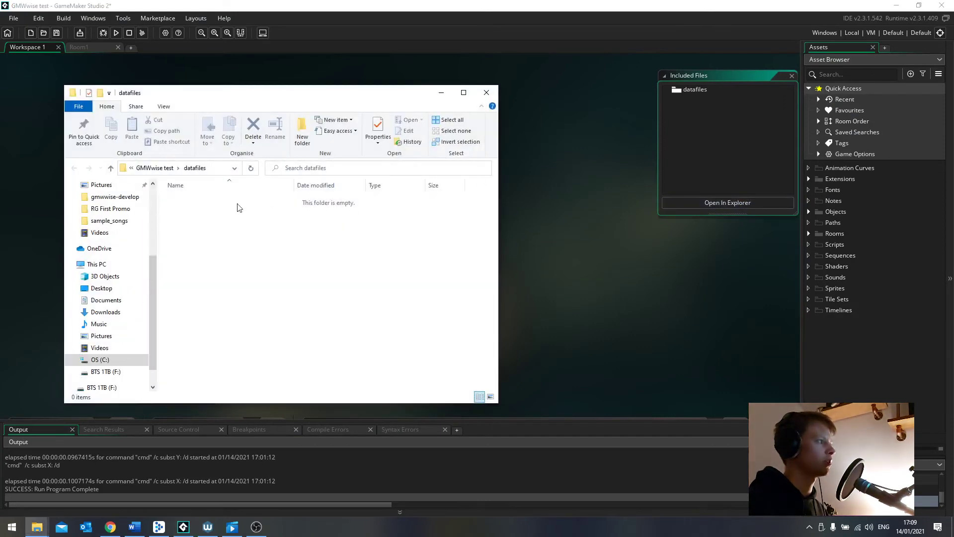
{"action": "left_click", "coordinate": [305, 135]}
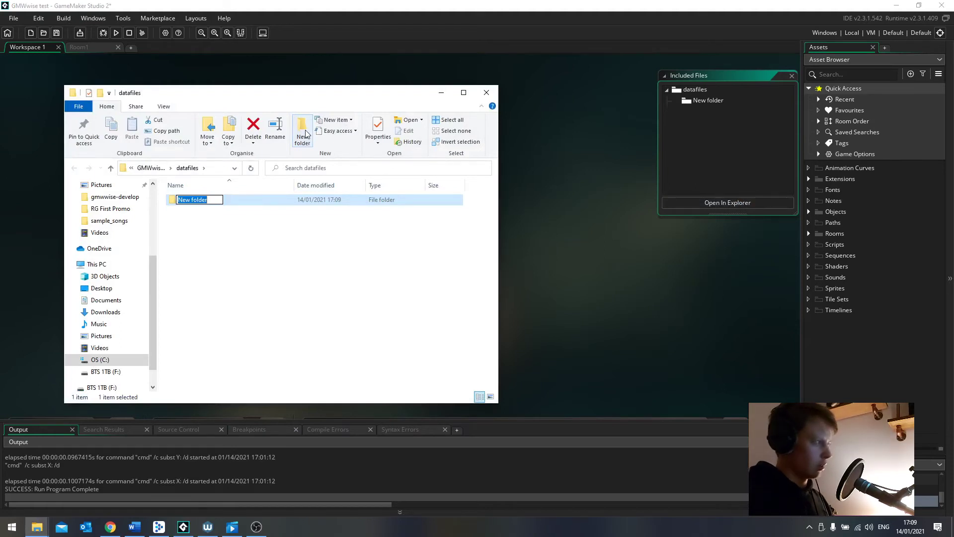
{"action": "type", "text": "sound"}
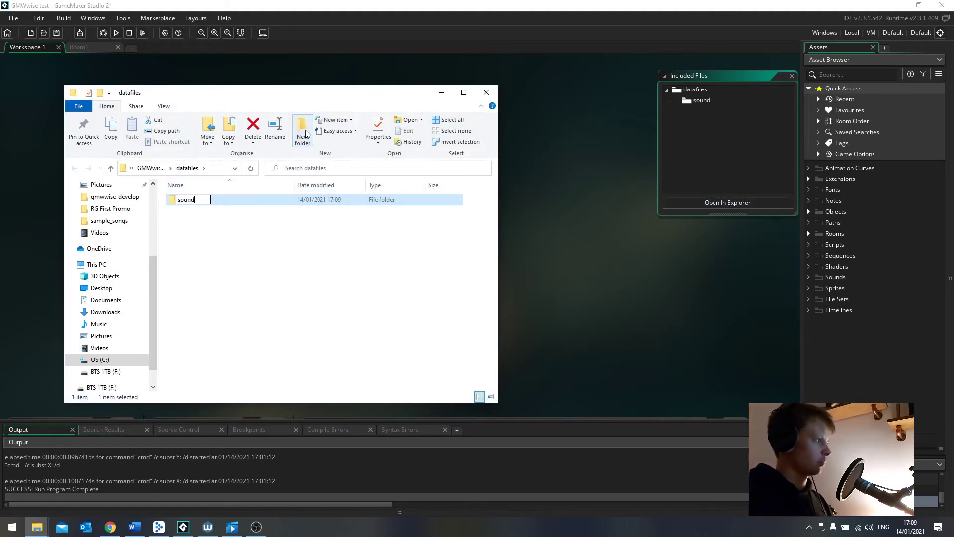
{"action": "key", "text": "Return"}
{"action": "key", "text": "Return"}
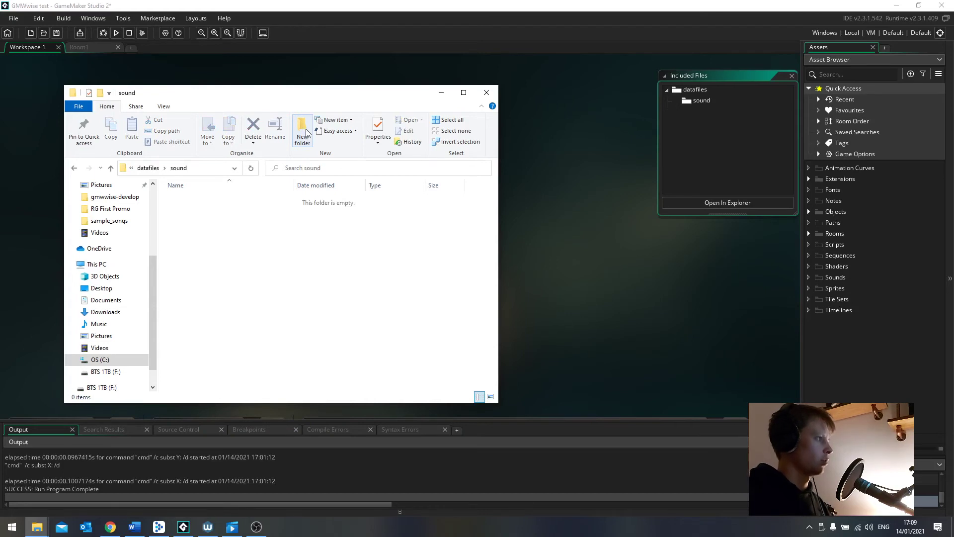
{"action": "left_click", "coordinate": [306, 132]}
{"action": "type", "text": "banks"}
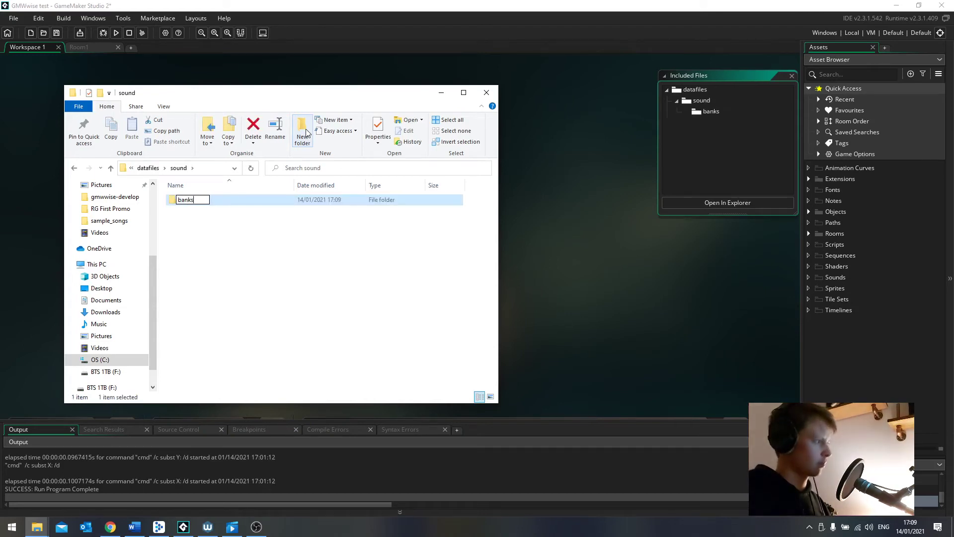
{"action": "key", "text": "Return"}
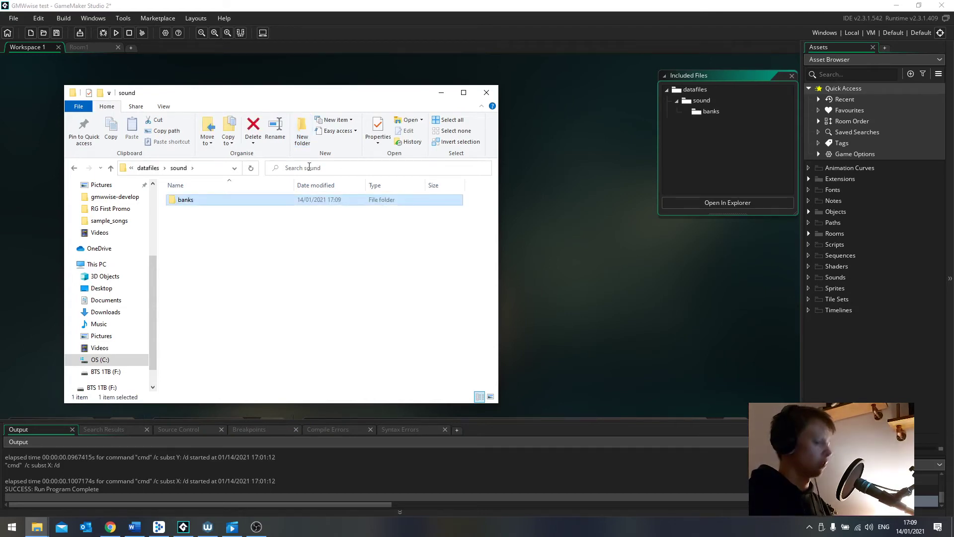
Add a 'Windows' folder inside banks and close GameMaker's Included Files window.
{"action": "key", "text": "Return"}
{"action": "left_click", "coordinate": [306, 137]}
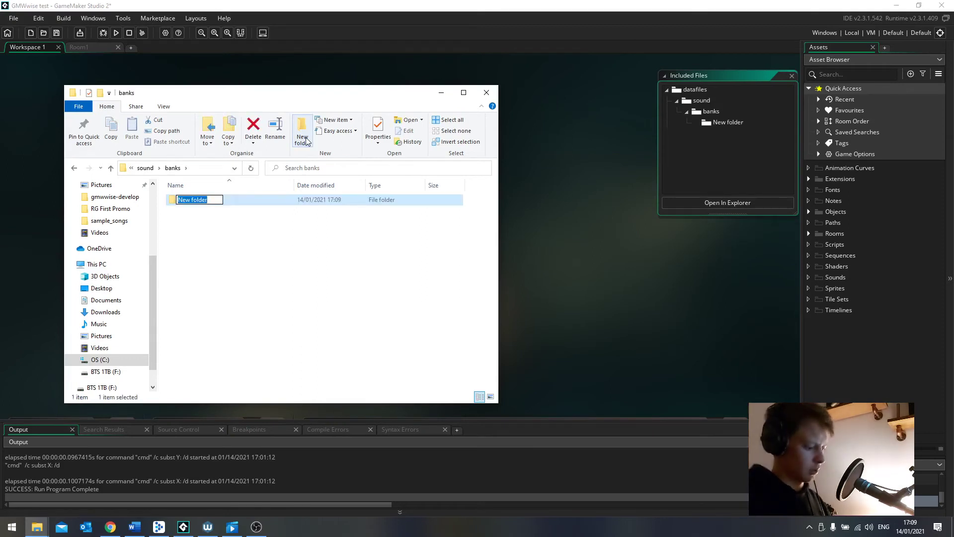
{"action": "type", "text": "Windows"}
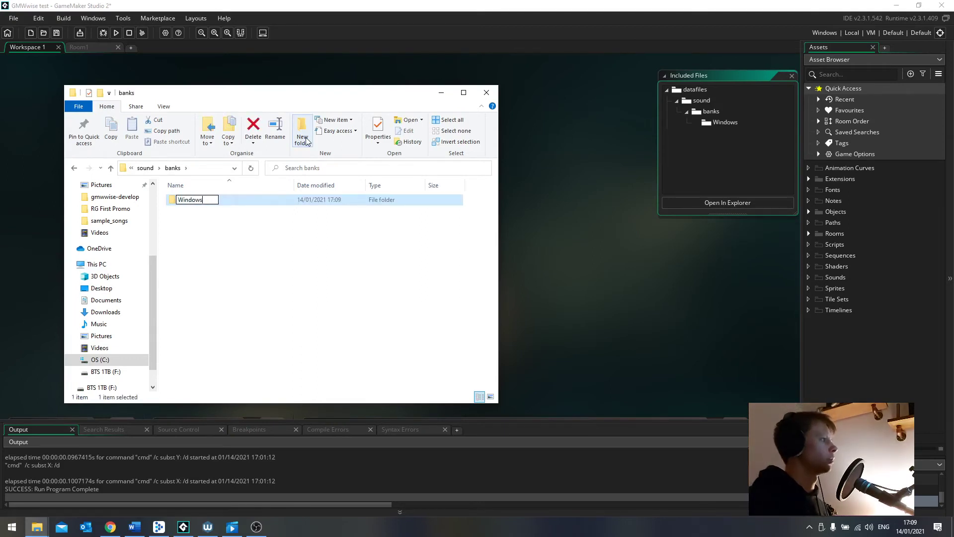
{"action": "key", "text": "Return"}
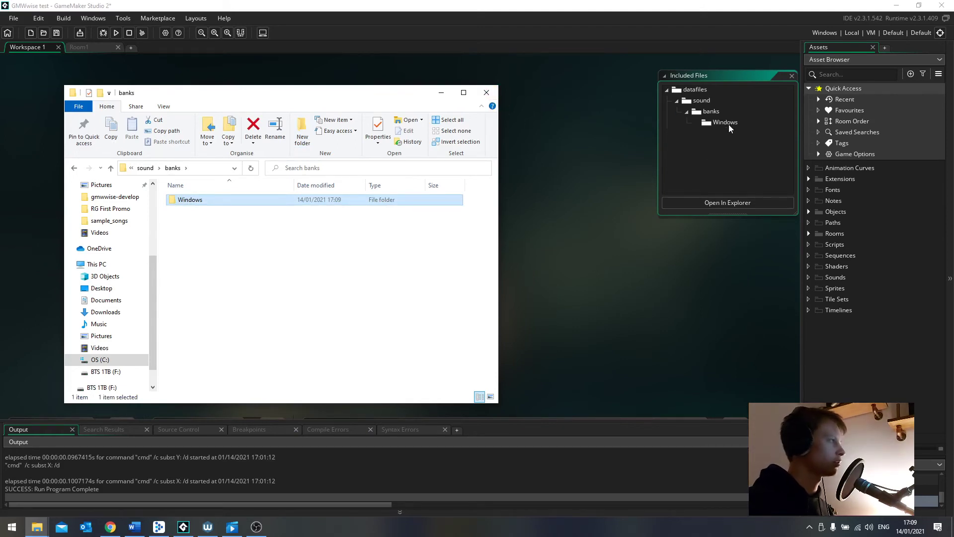
{"action": "left_click", "coordinate": [636, 161]}
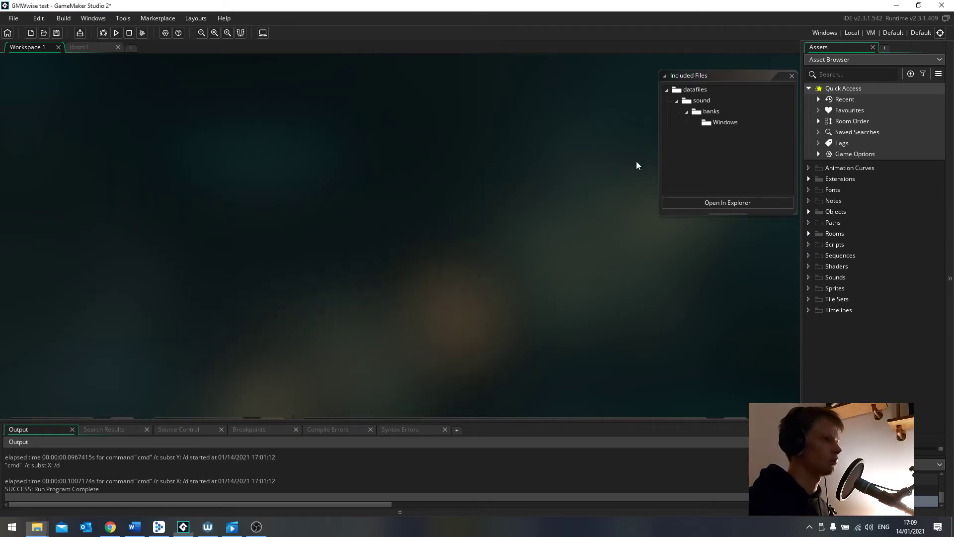
{"action": "left_click", "coordinate": [792, 77]}
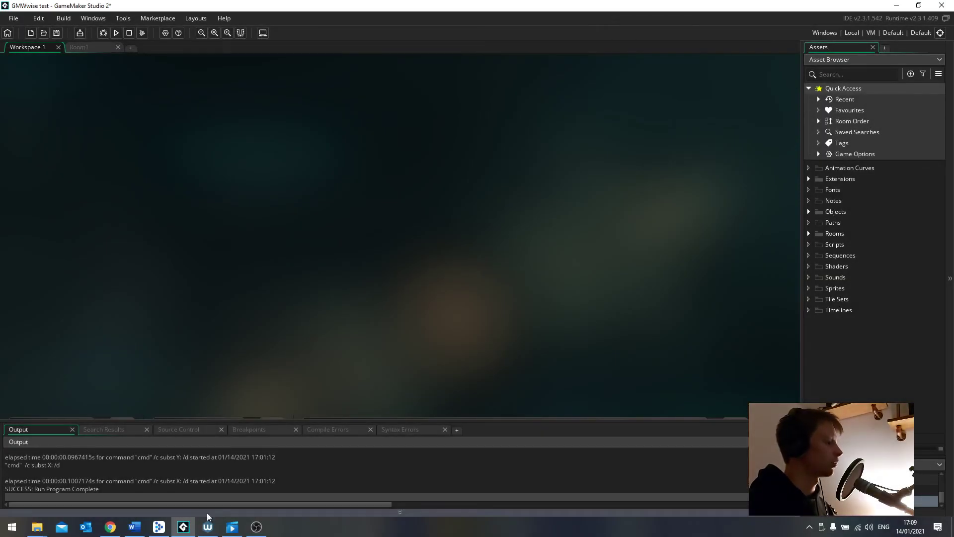
Select the testSound event in Wwise's Event Viewer and play its explosion.
{"action": "left_click", "coordinate": [208, 527]}
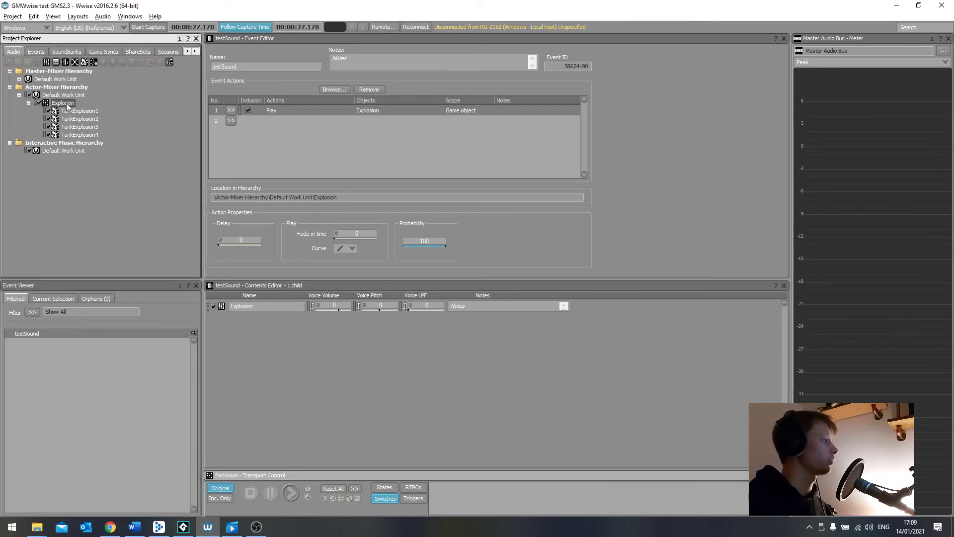
{"action": "left_click", "coordinate": [22, 348]}
{"action": "left_click", "coordinate": [23, 335]}
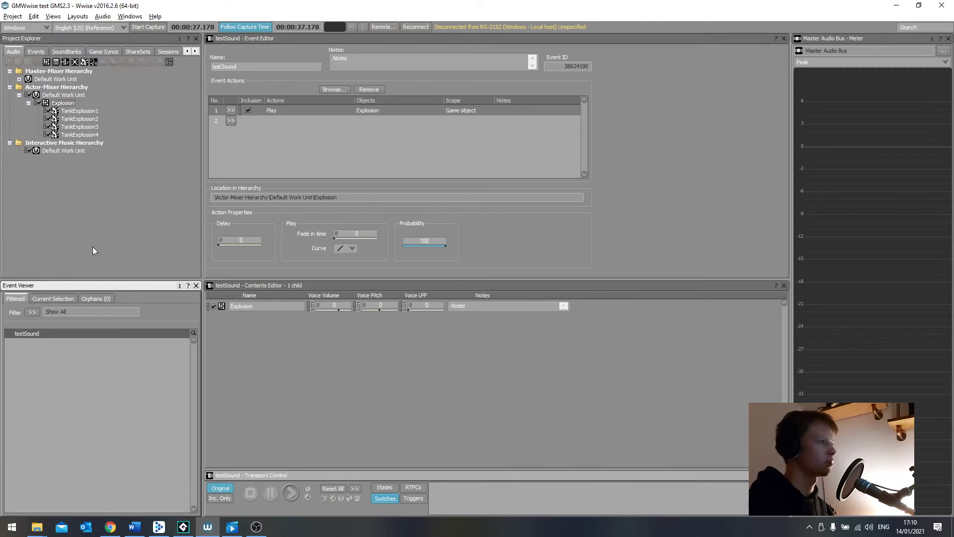
{"action": "key", "text": "space"}
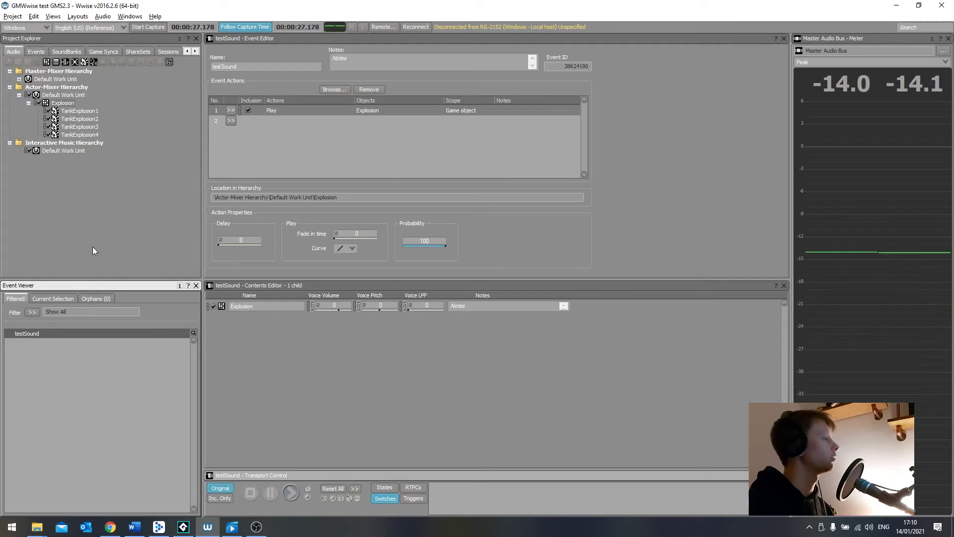
{"action": "key", "text": "alt+Tab"}
Open the man_Audio object's Create event code from the Objects folder.
{"action": "left_click", "coordinate": [314, 197]}
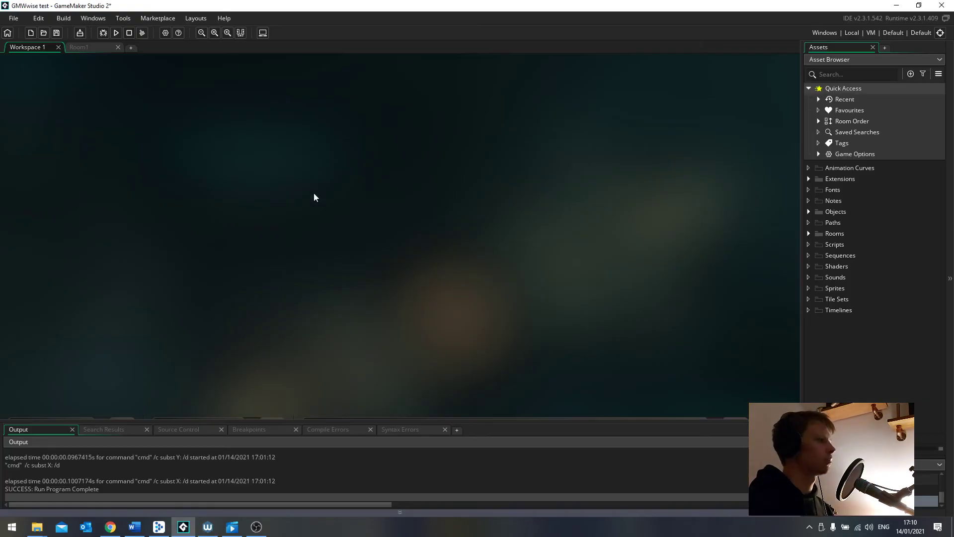
{"action": "left_click", "coordinate": [809, 212]}
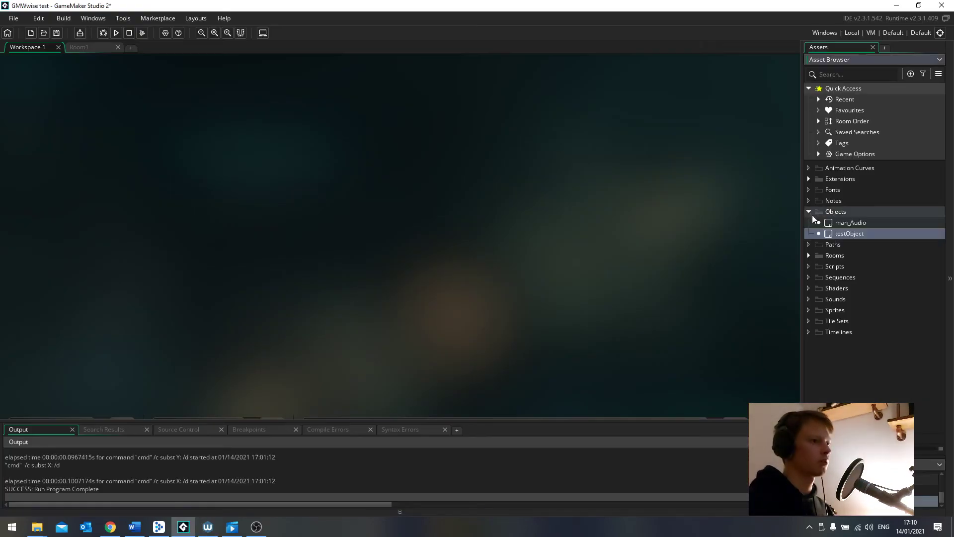
{"action": "double_click", "coordinate": [851, 222]}
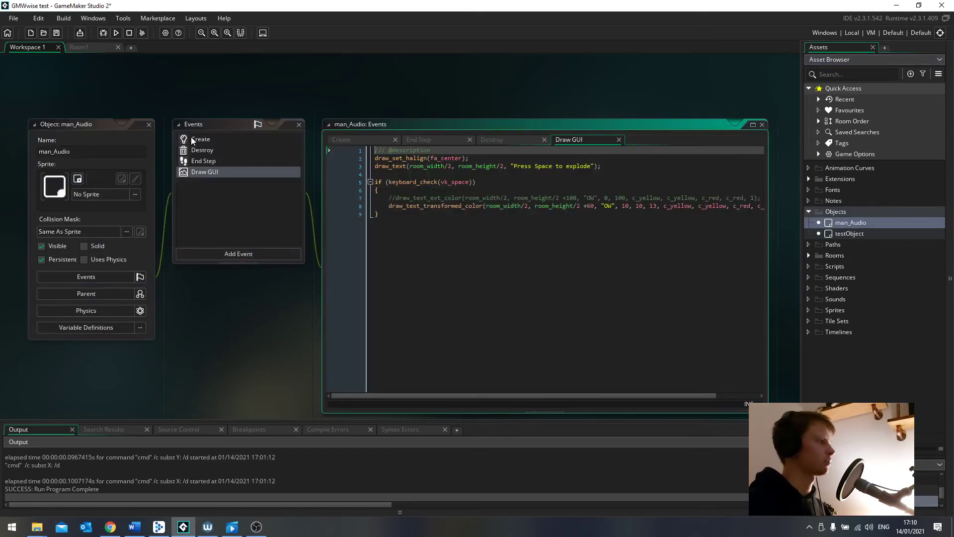
{"action": "left_click", "coordinate": [192, 141]}
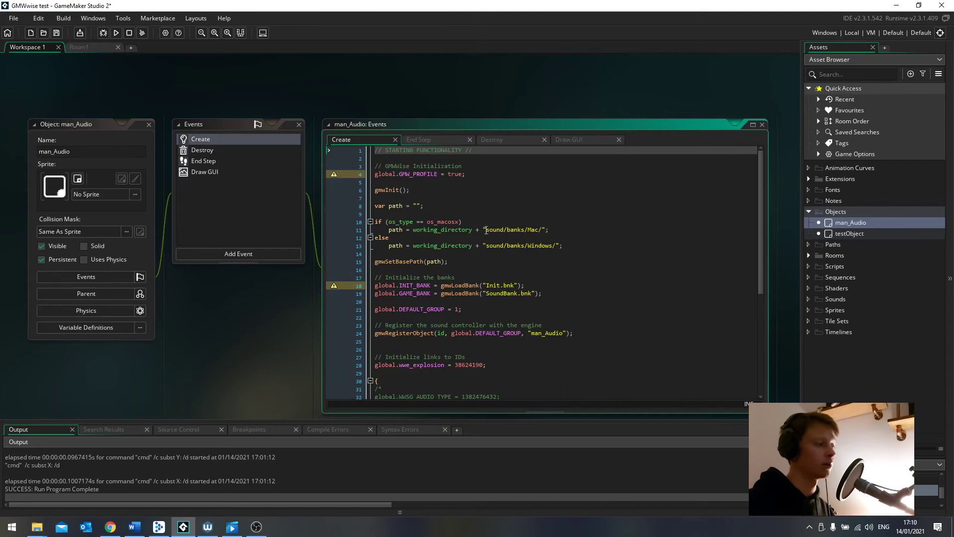
Briefly open and close Included Files, then scroll the Create code to global.wwe_explosion.
{"action": "left_click", "coordinate": [938, 74]}
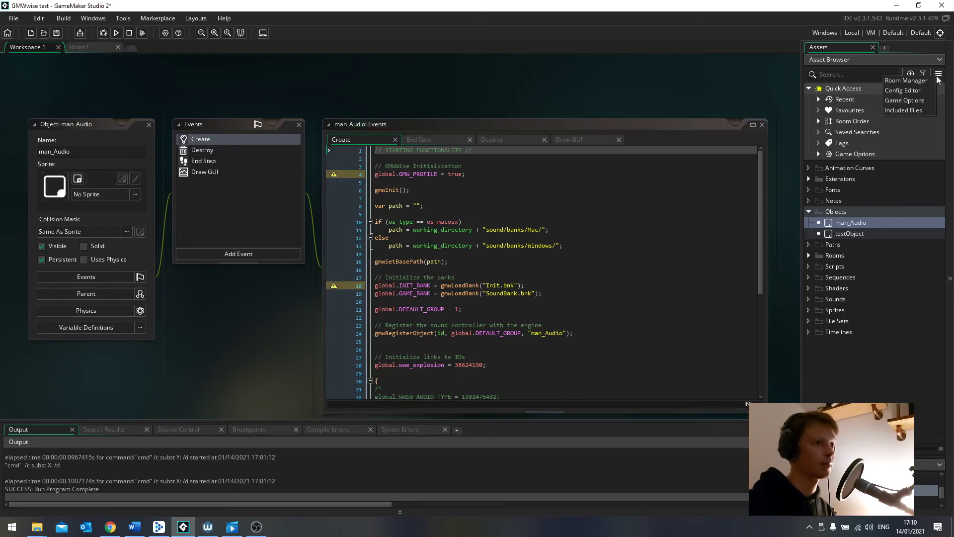
{"action": "left_click", "coordinate": [905, 113]}
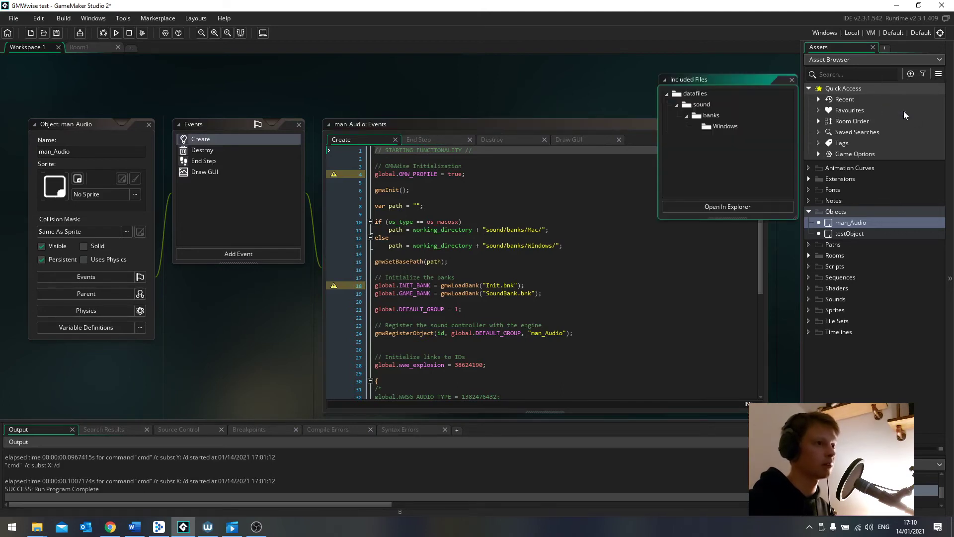
{"action": "left_click", "coordinate": [791, 80]}
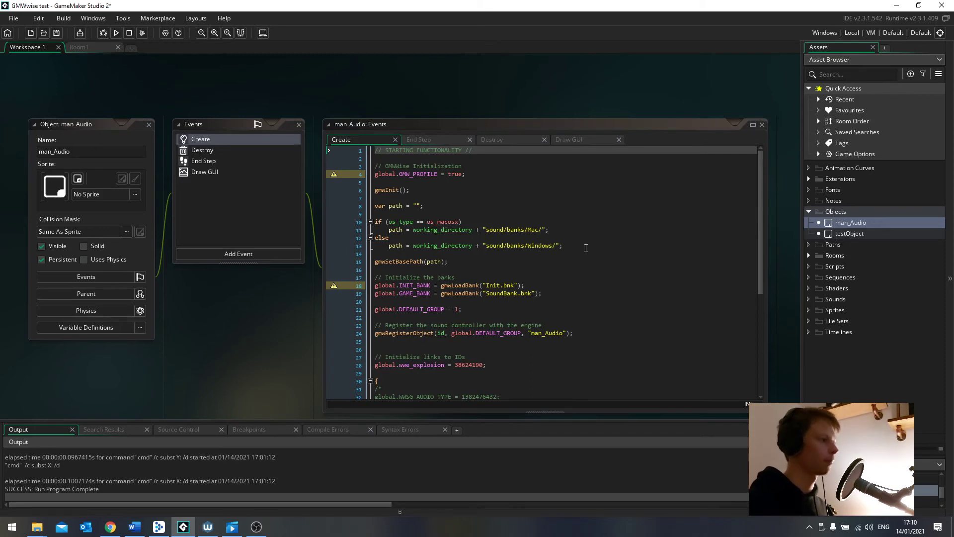
{"action": "scroll", "coordinate": [572, 256], "scroll_direction": "down", "scroll_amount": 4}
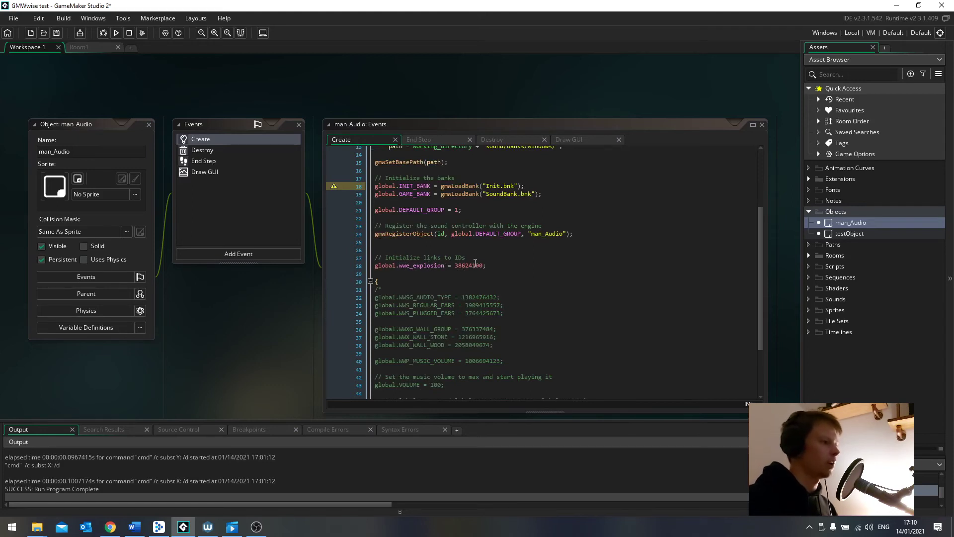
{"action": "key", "text": "alt+Tab"}
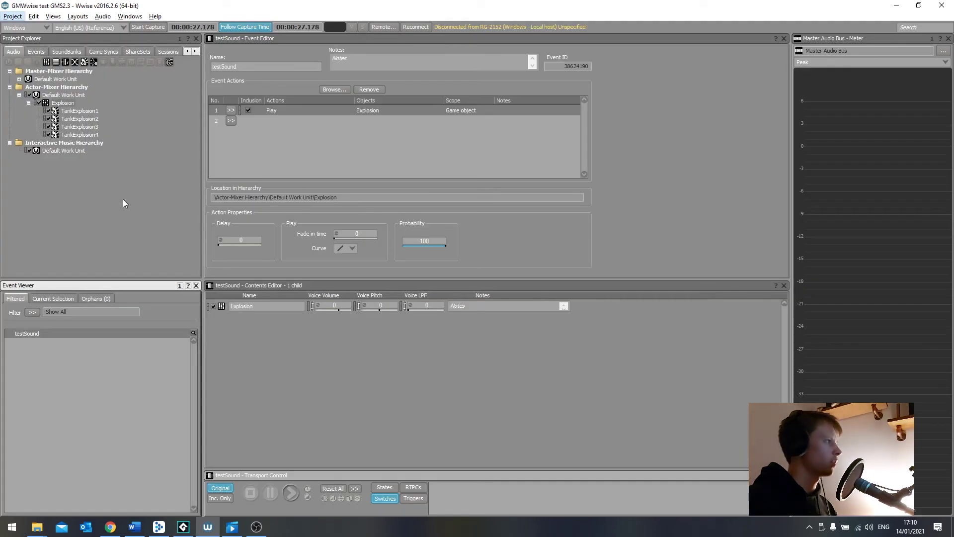
Select testSound in Wwise's Events list to display its Event ID 38624190.
{"action": "left_click", "coordinate": [36, 51]}
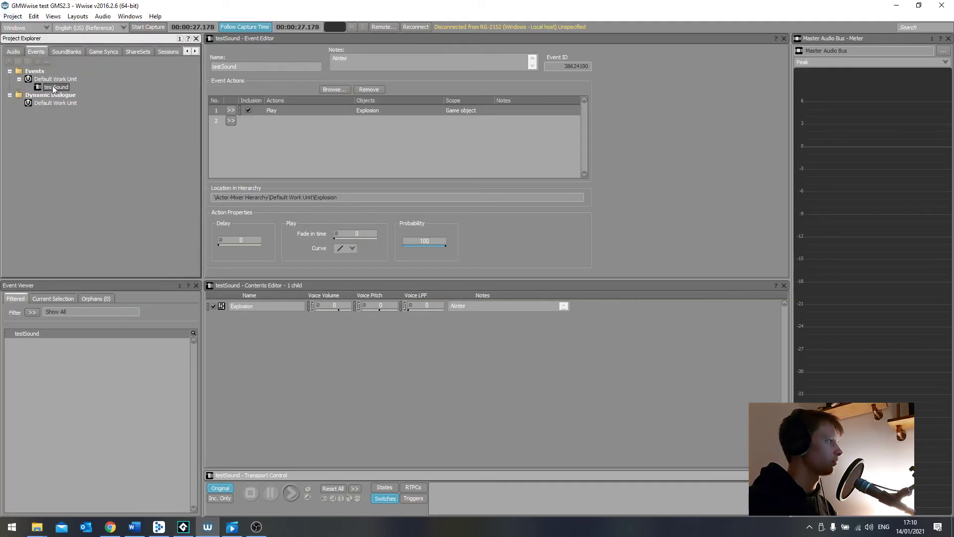
{"action": "left_click", "coordinate": [50, 79]}
{"action": "left_click", "coordinate": [55, 87]}
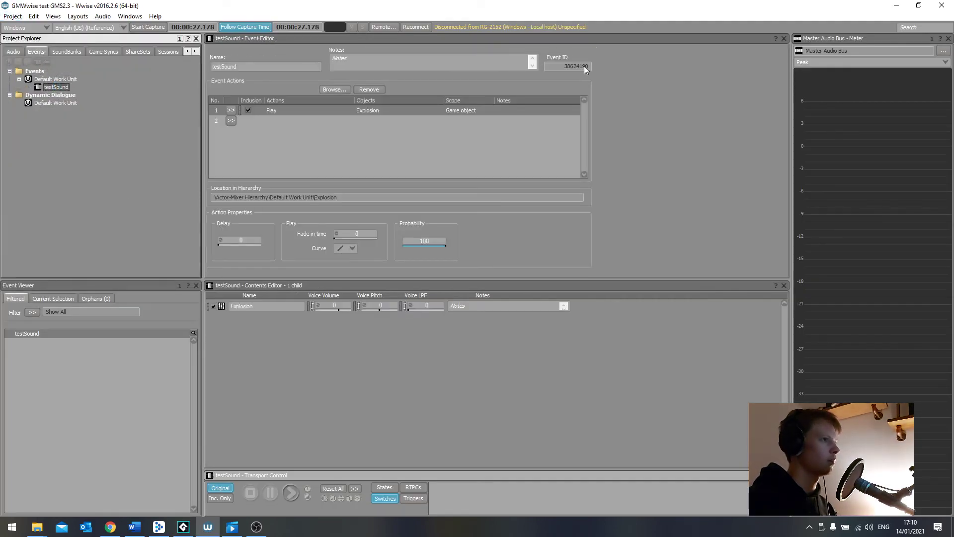
{"action": "key", "text": "alt+Tab"}
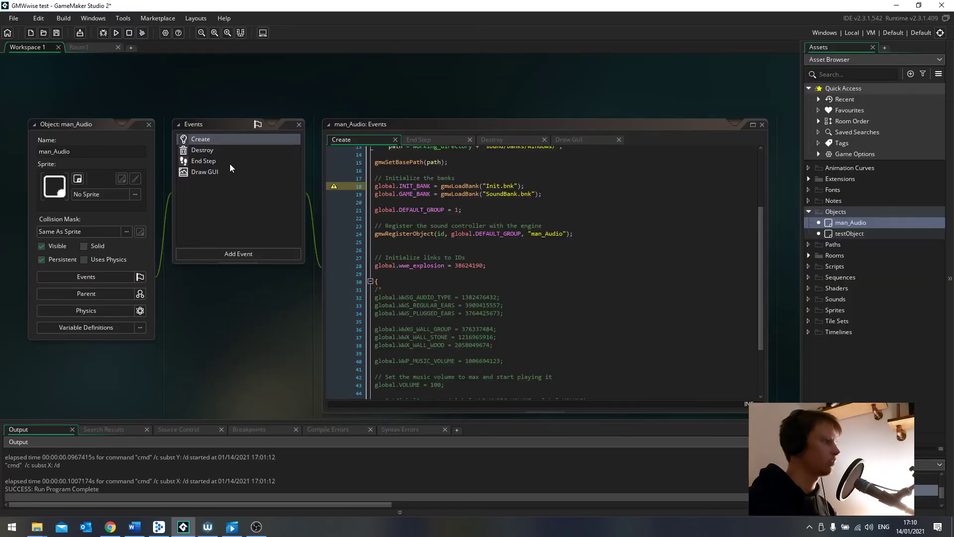
Open testObject's Create code, wrap the gmwRegisterObject argument in quotes, and save.
{"action": "key", "text": "alt+Tab"}
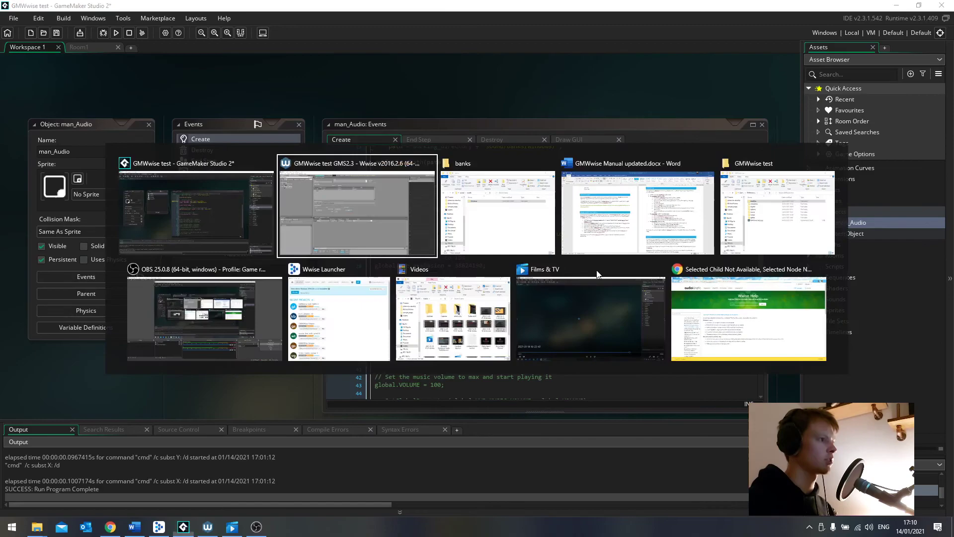
{"action": "scroll", "coordinate": [617, 366], "scroll_direction": "down", "scroll_amount": 12}
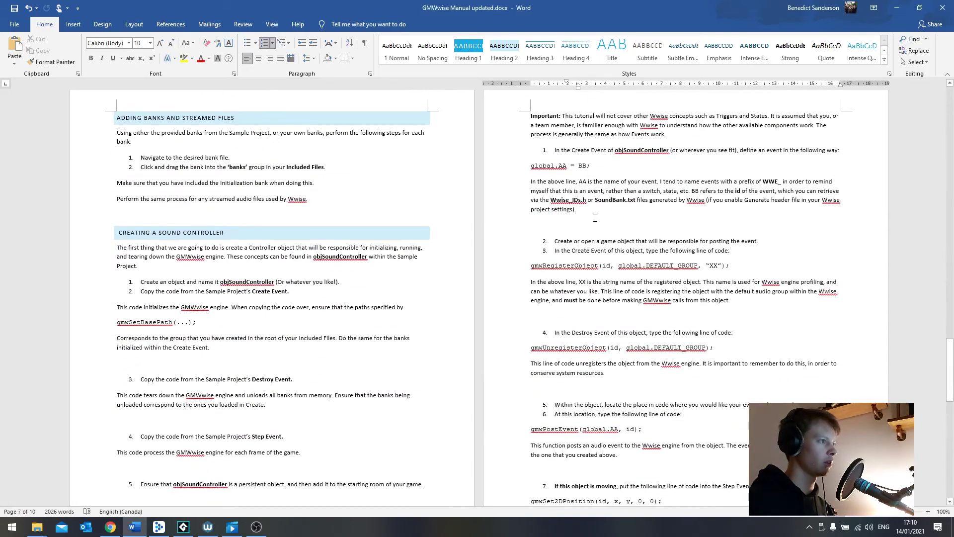
{"action": "key", "text": "alt+Tab"}
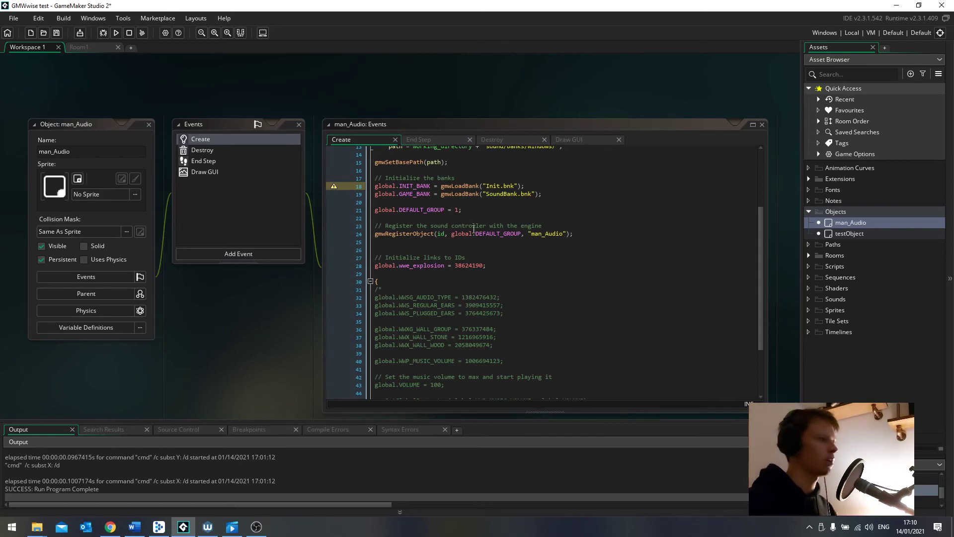
{"action": "double_click", "coordinate": [842, 235]}
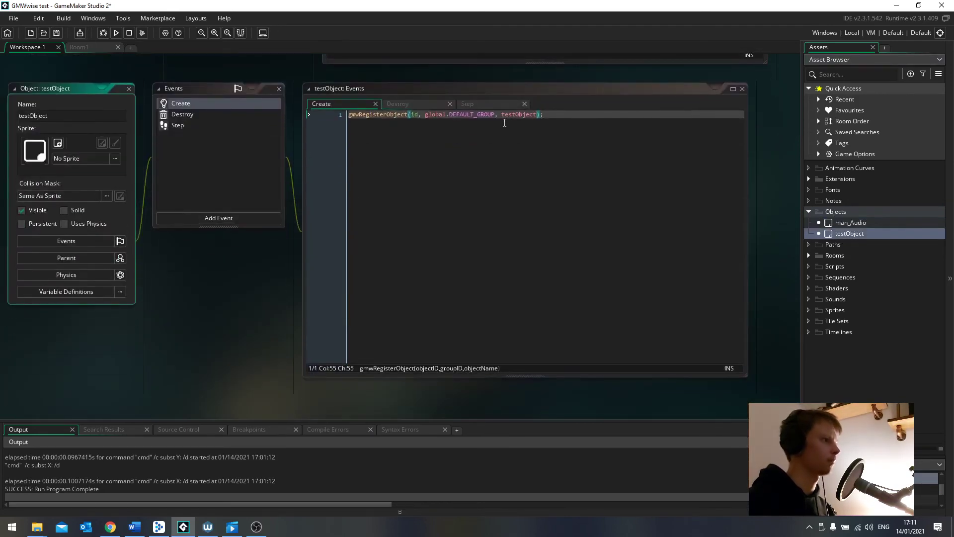
{"action": "left_click", "coordinate": [502, 115]}
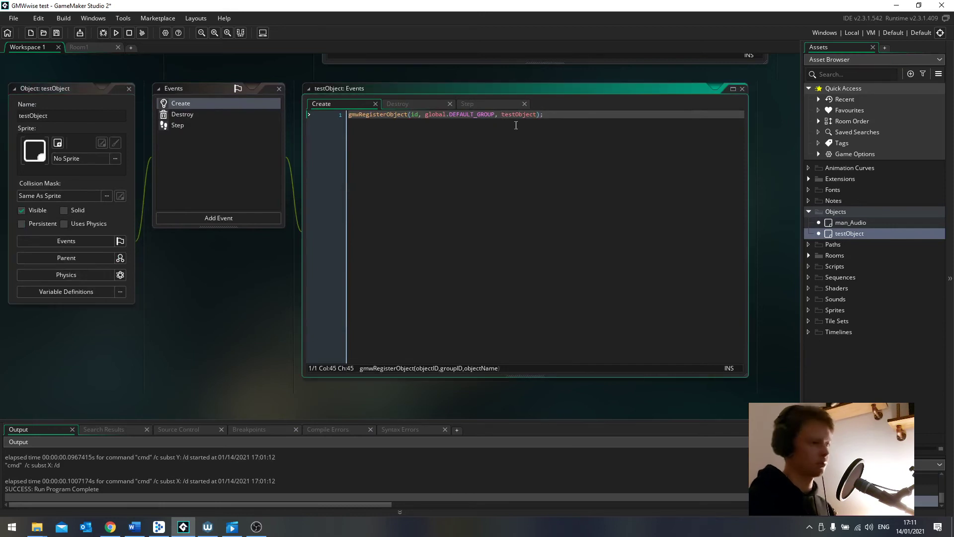
{"action": "type", "text": "\""}
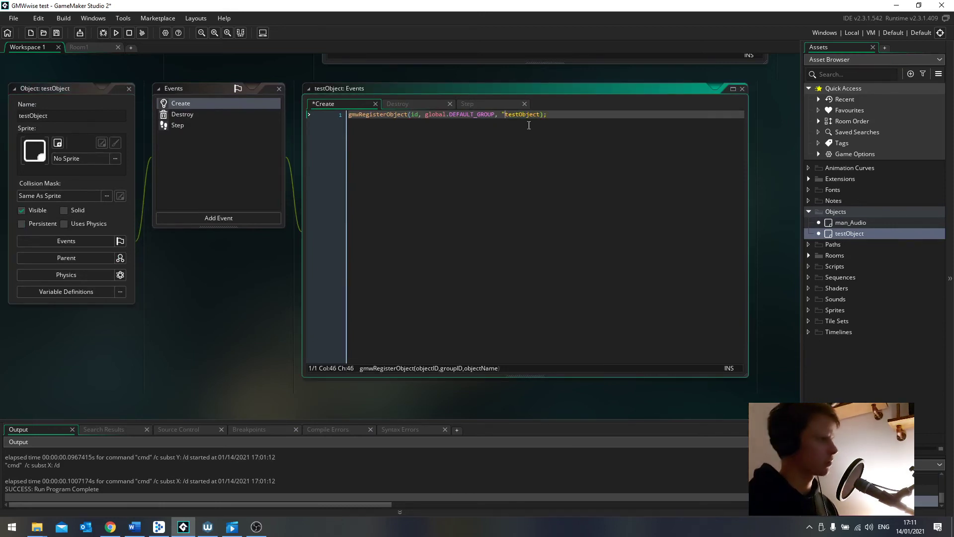
{"action": "left_click", "coordinate": [540, 115]}
{"action": "type", "text": "\""}
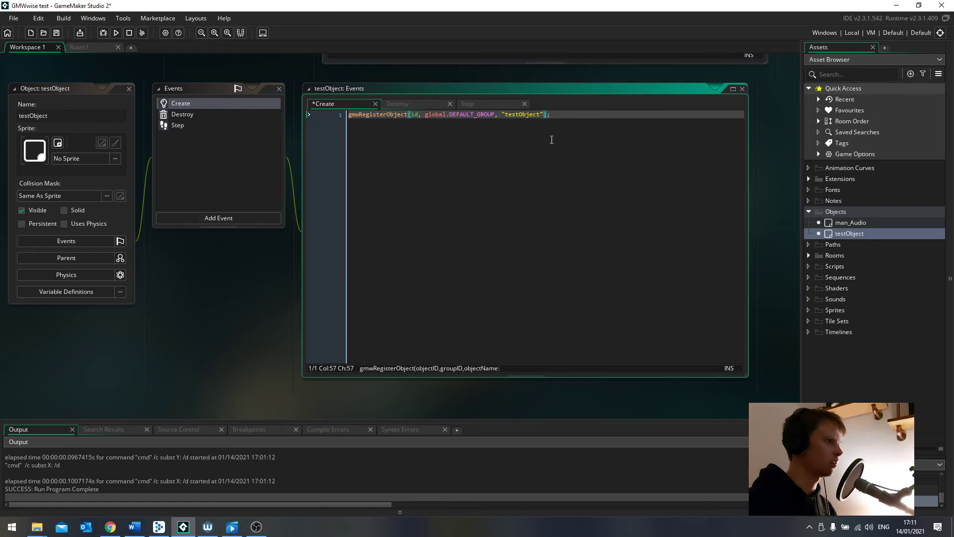
{"action": "key", "text": "Right"}
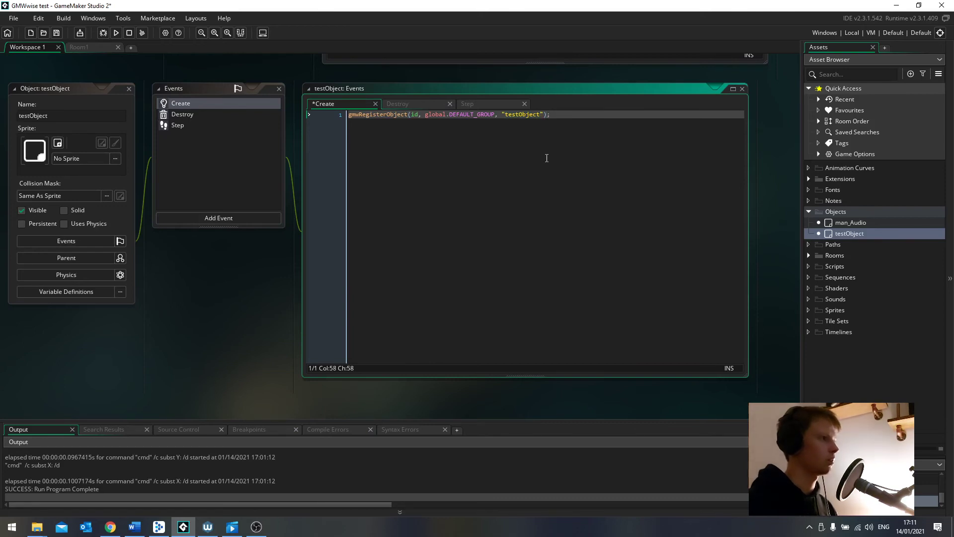
{"action": "key", "text": "ctrl+s"}
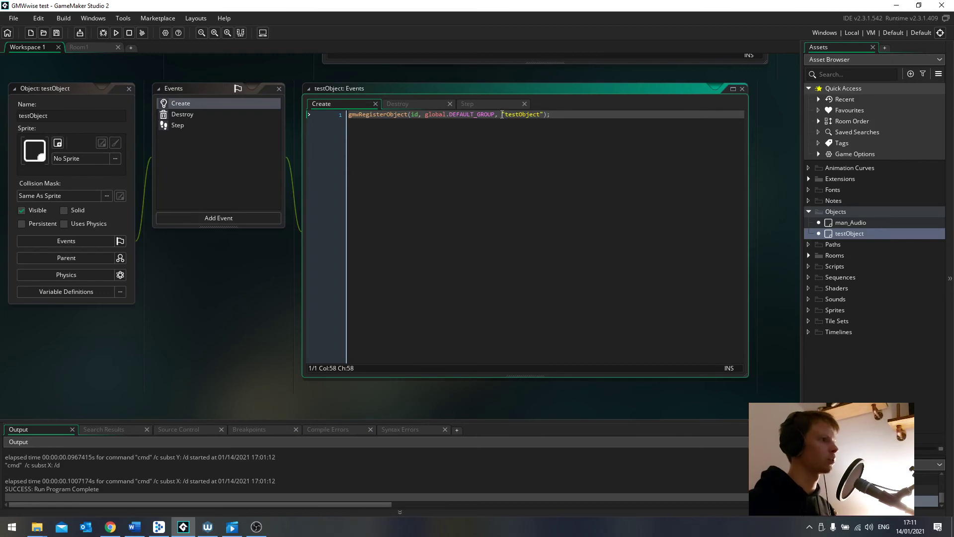
Remove both quotes so testObject is unquoted, then view the Step event's explosion code.
{"action": "left_click", "coordinate": [544, 115]}
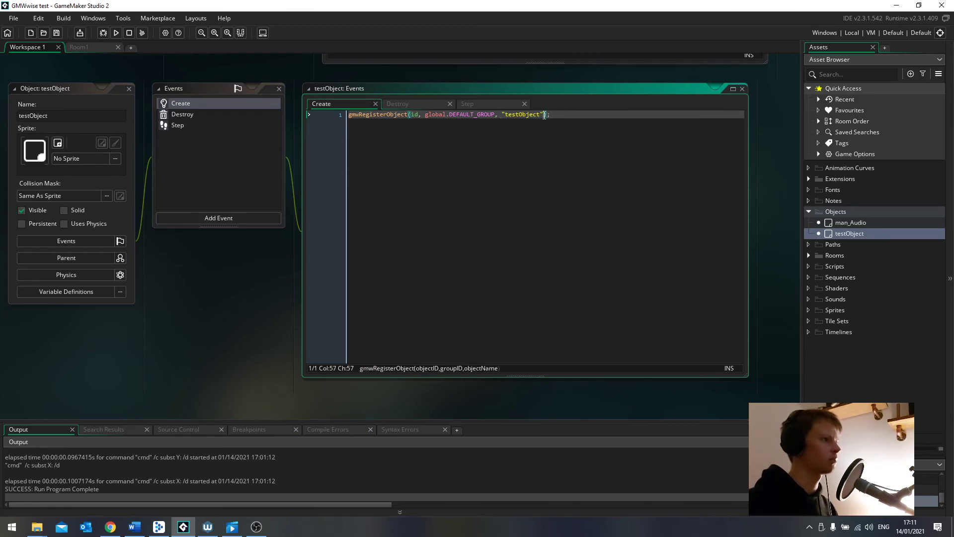
{"action": "key", "text": "BackSpace"}
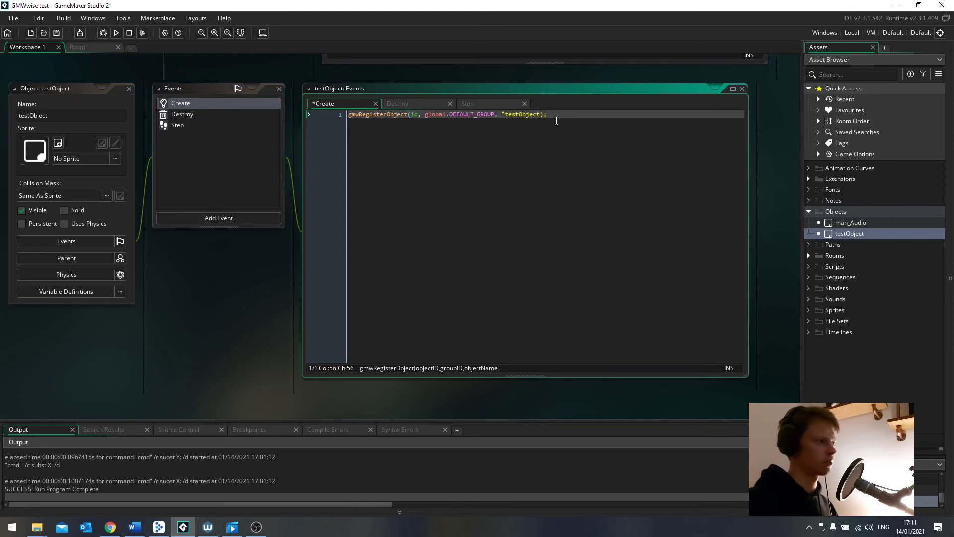
{"action": "key", "text": "BackSpace"}
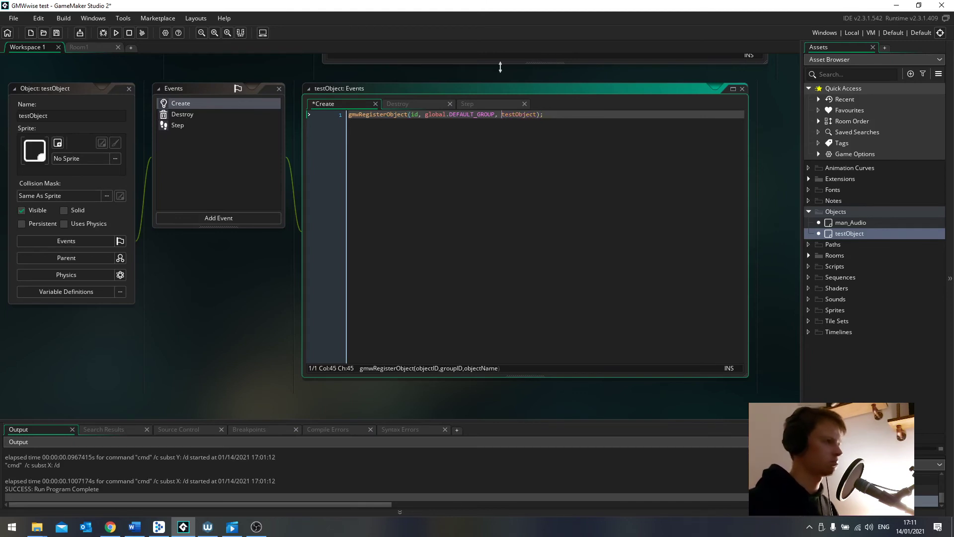
{"action": "left_click", "coordinate": [190, 124]}
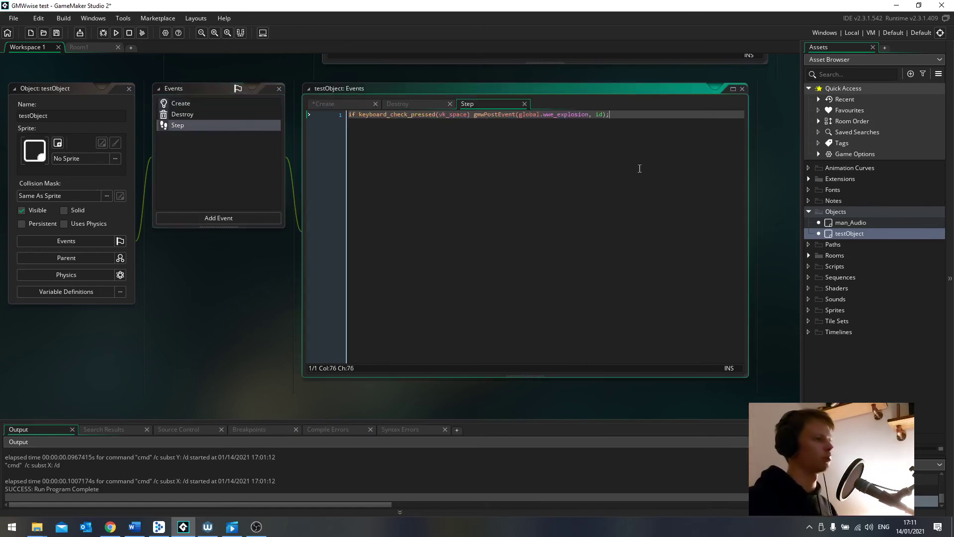
Bring up Wwise's SoundBank layout and its SoundBank User Settings.
{"action": "key", "text": "alt+Tab"}
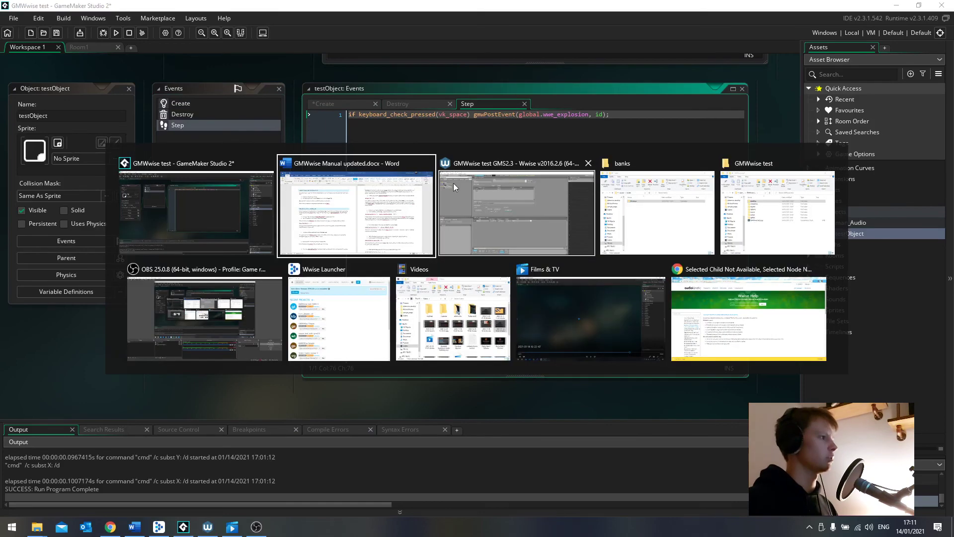
{"action": "left_click", "coordinate": [453, 183]}
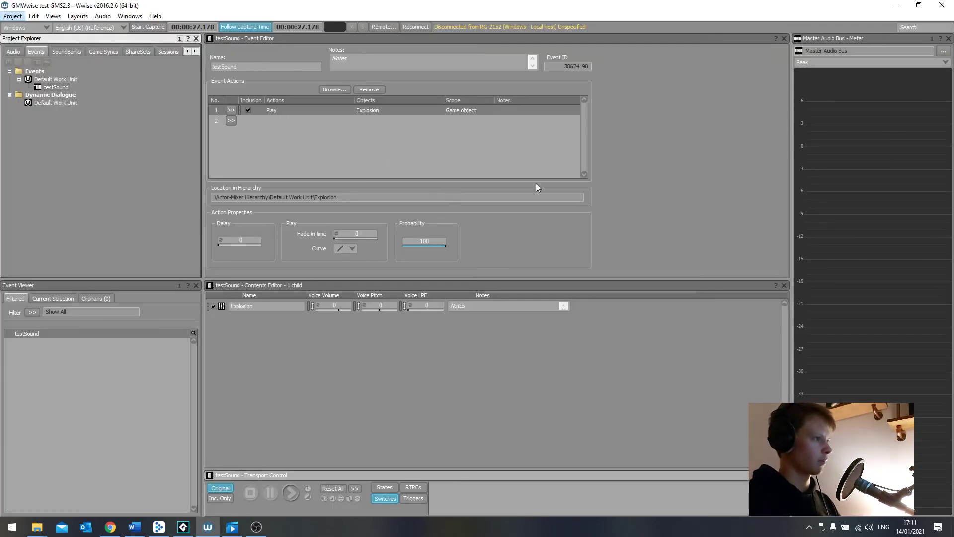
{"action": "key", "text": "F7"}
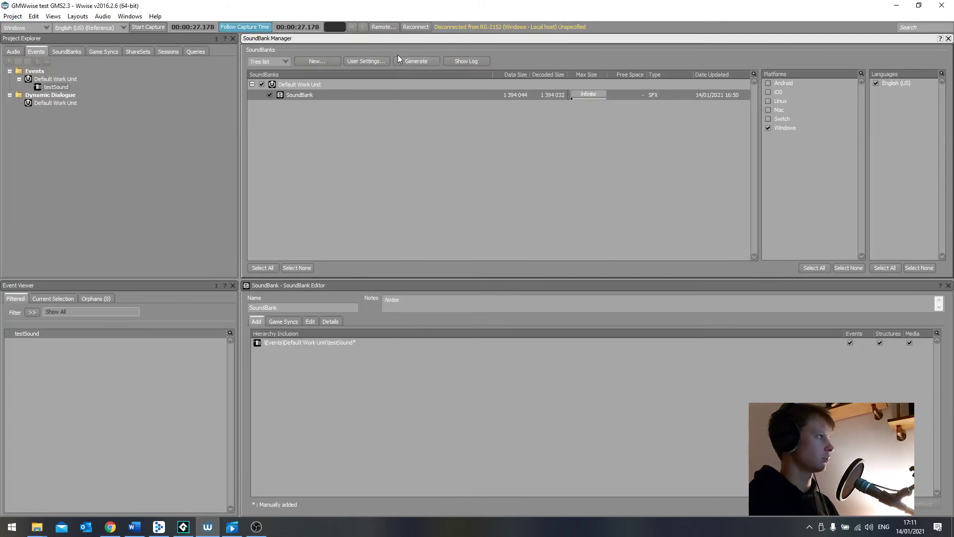
{"action": "left_click", "coordinate": [382, 61]}
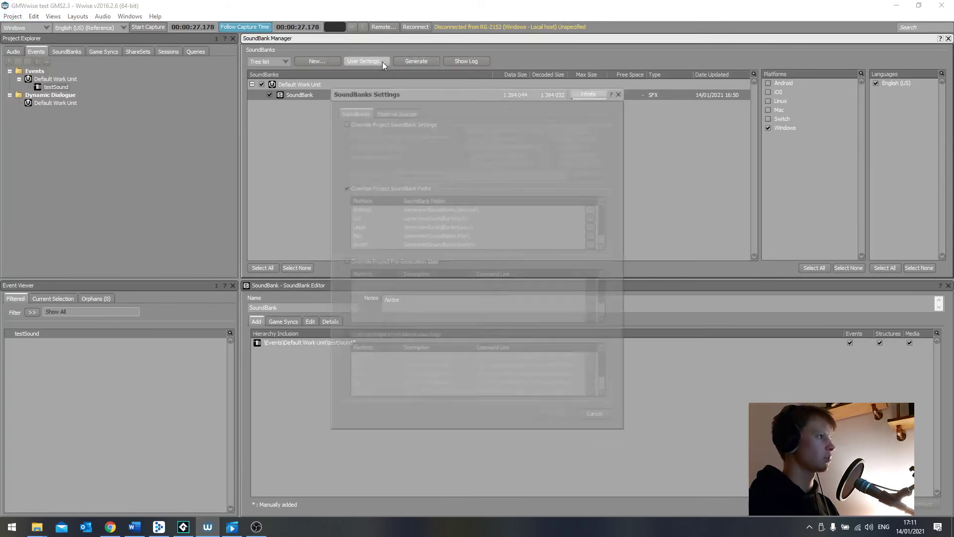
{"action": "scroll", "coordinate": [537, 243], "scroll_direction": "down", "scroll_amount": 1}
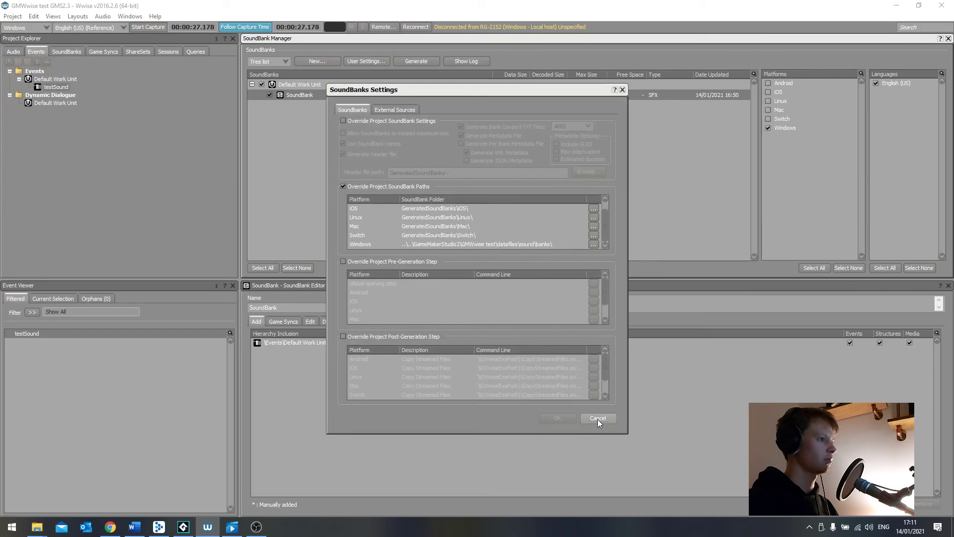
Point the Windows SoundBank path to datafiles\sound\banks\Windows and generate the SoundBank.
{"action": "left_click", "coordinate": [593, 244]}
{"action": "left_click", "coordinate": [389, 172]}
{"action": "double_click", "coordinate": [389, 171]}
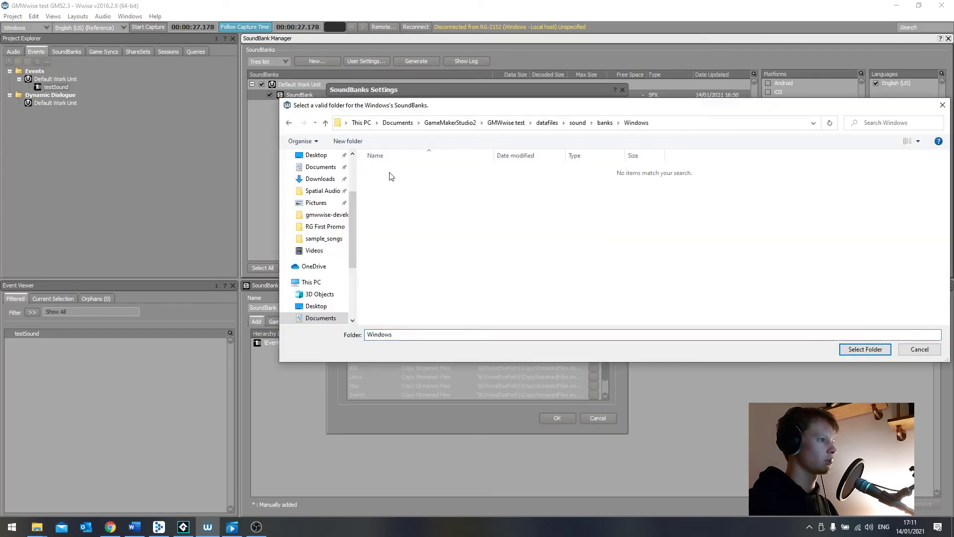
{"action": "left_click", "coordinate": [858, 349]}
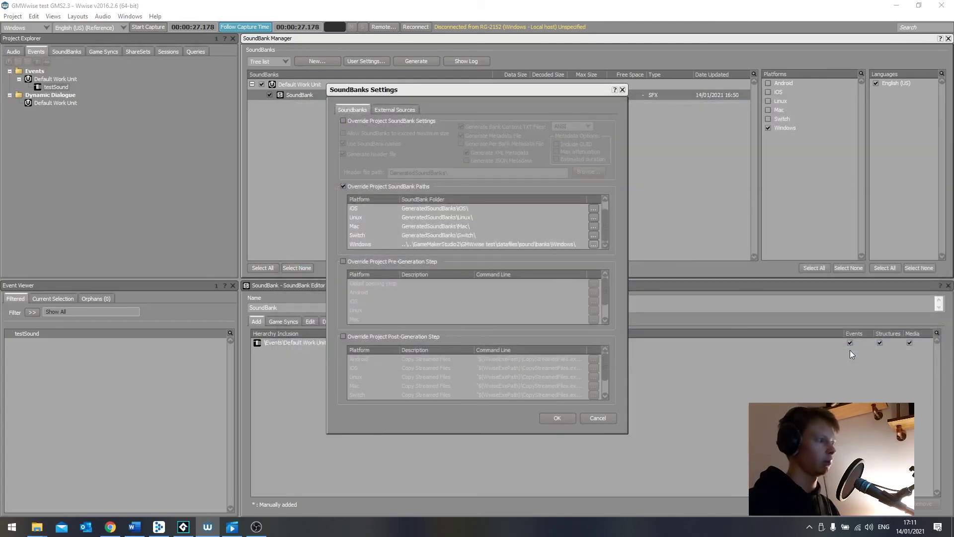
{"action": "left_click", "coordinate": [556, 418]}
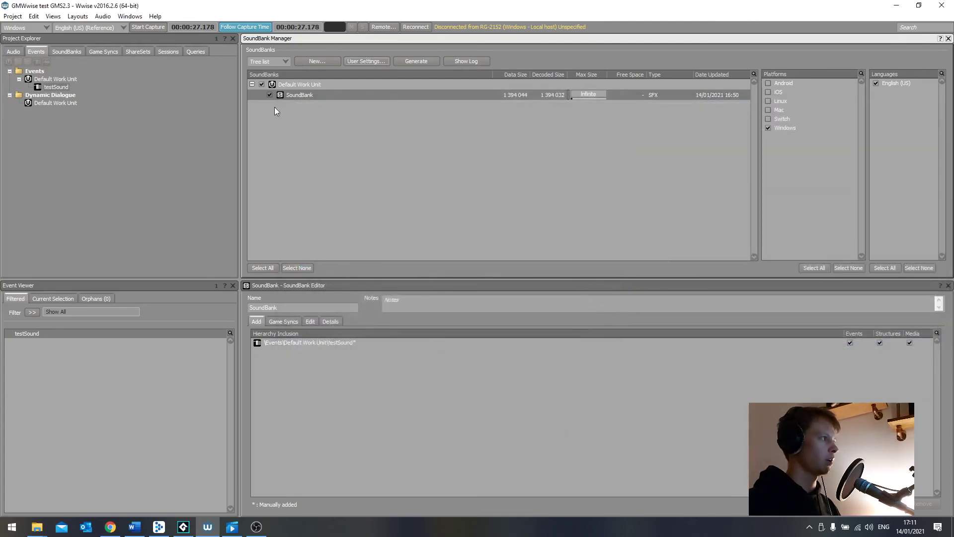
{"action": "left_click", "coordinate": [413, 61]}
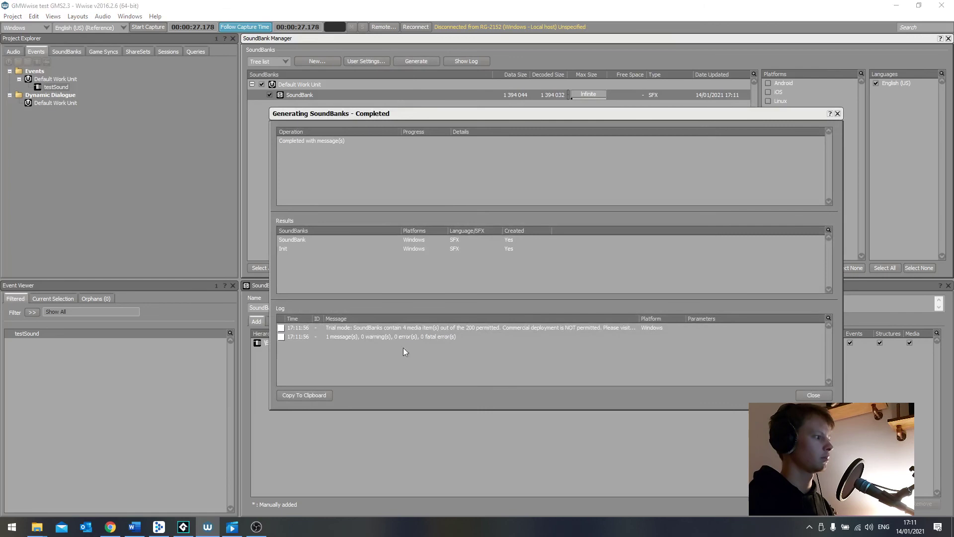
{"action": "key", "text": "alt+Tab"}
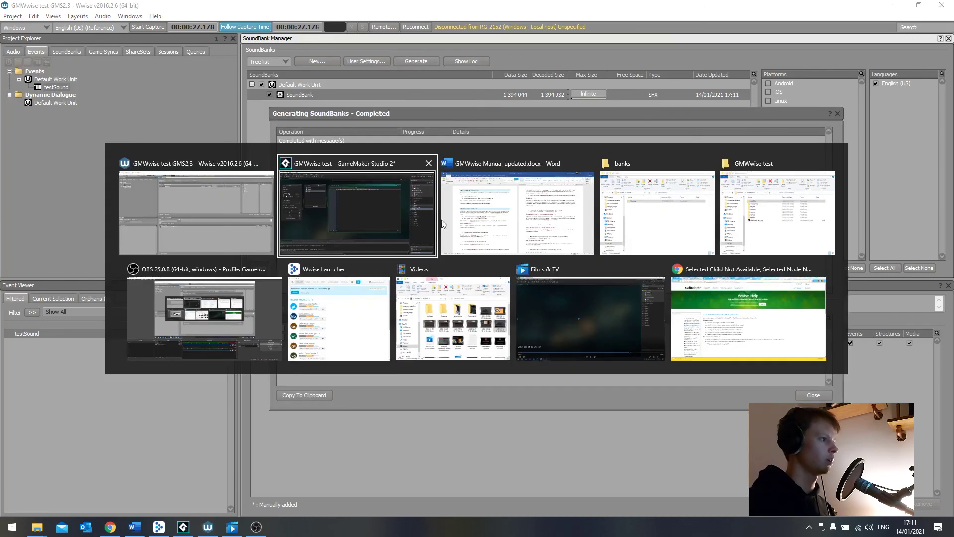
Verify SoundBank.bnk, Init.bnk and SoundbanksInfo.xml are in the banks Windows folder, then return to Wwise.
{"action": "left_click", "coordinate": [681, 205]}
{"action": "double_click", "coordinate": [201, 204]}
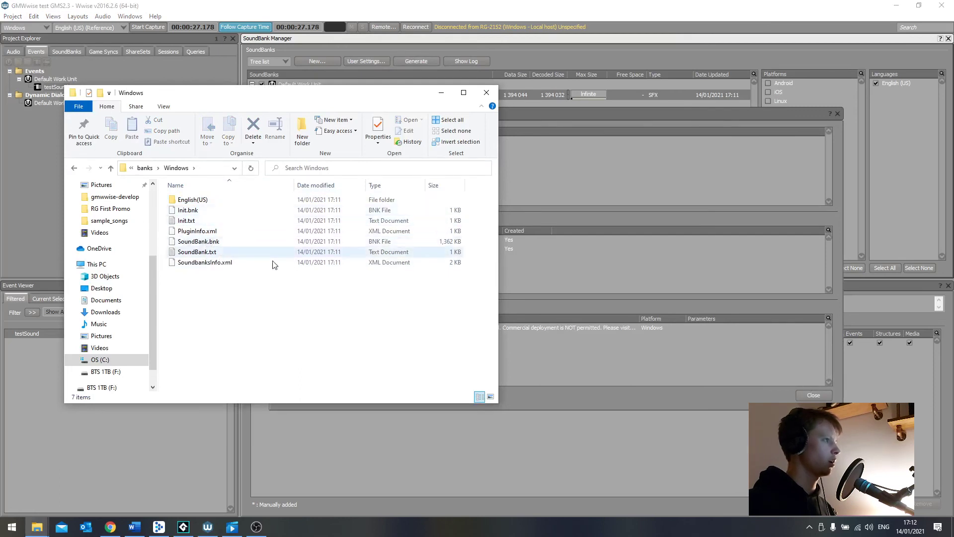
{"action": "left_click", "coordinate": [618, 158]}
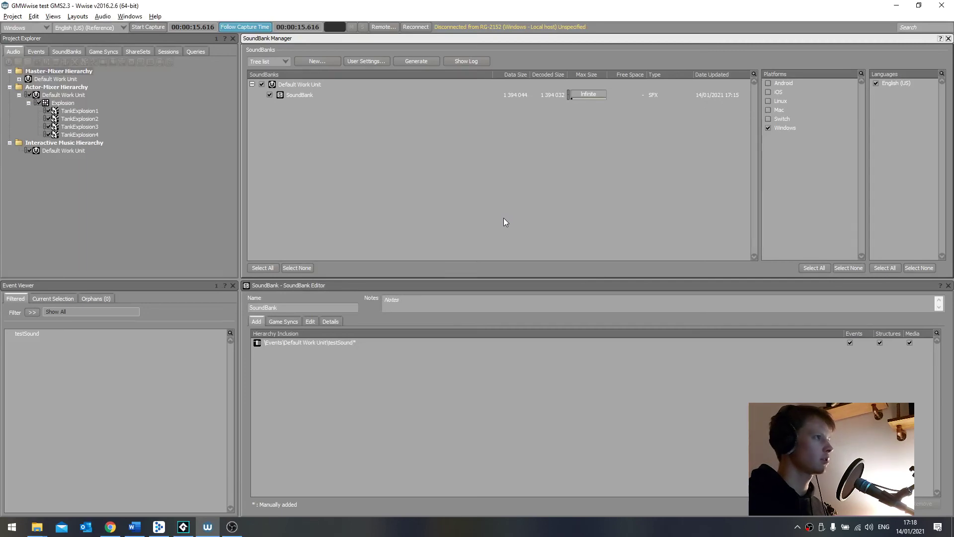
Fold the commented-out block at line 30 of man_Audio's Create code and open Room1.
{"action": "key", "text": "alt+Tab"}
{"action": "left_click", "coordinate": [496, 215]}
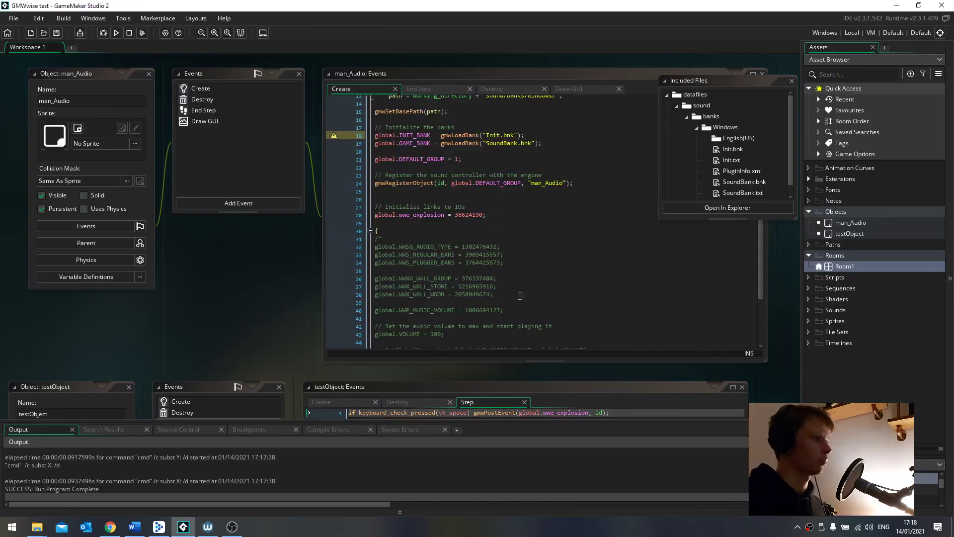
{"action": "scroll", "coordinate": [483, 253], "scroll_direction": "down", "scroll_amount": 3}
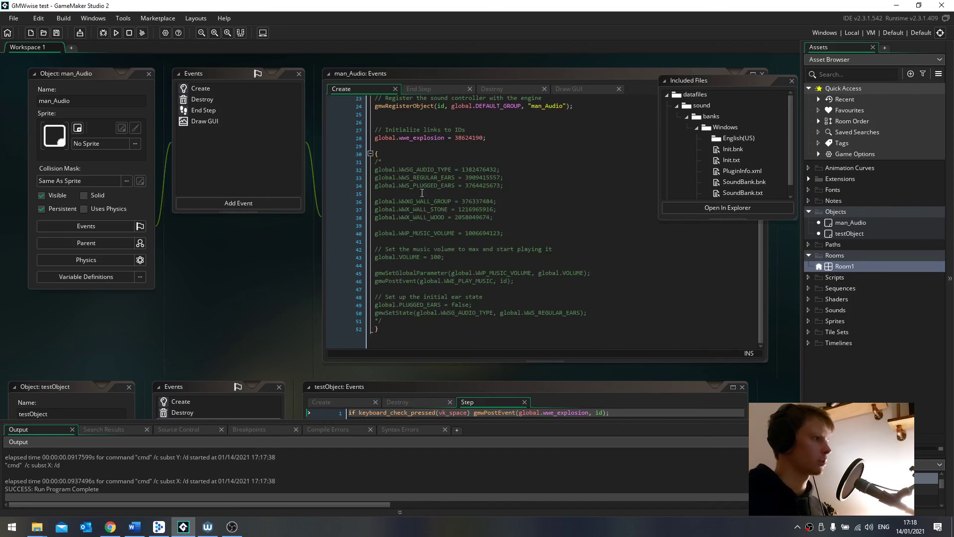
{"action": "left_click", "coordinate": [370, 153]}
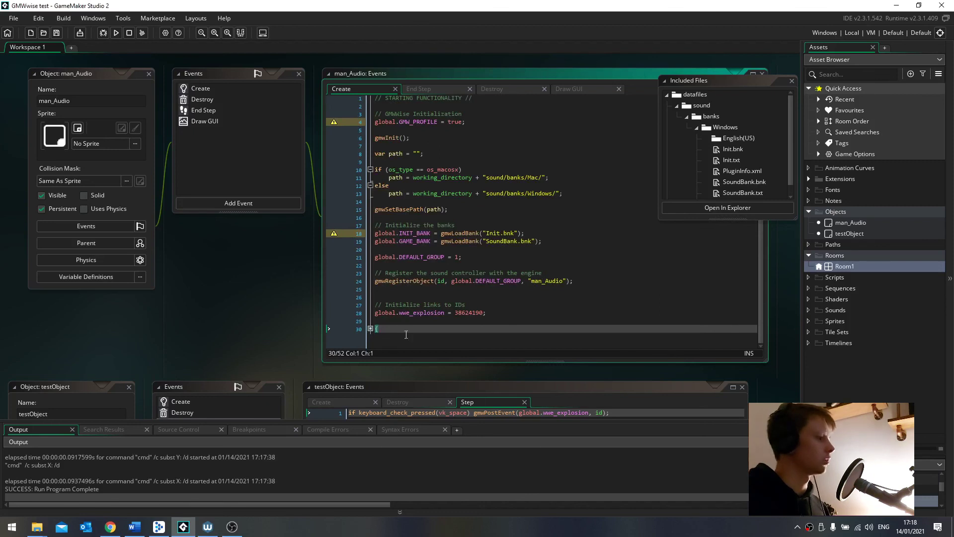
{"action": "double_click", "coordinate": [843, 267]}
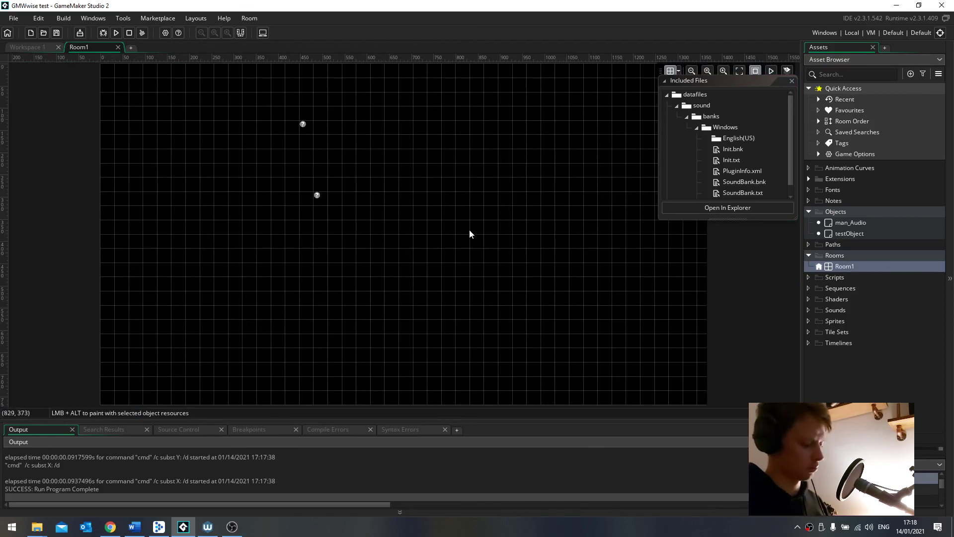
Run the game showing 'Press Space to explode' and trigger the explosion with Space.
{"action": "key", "text": "F5"}
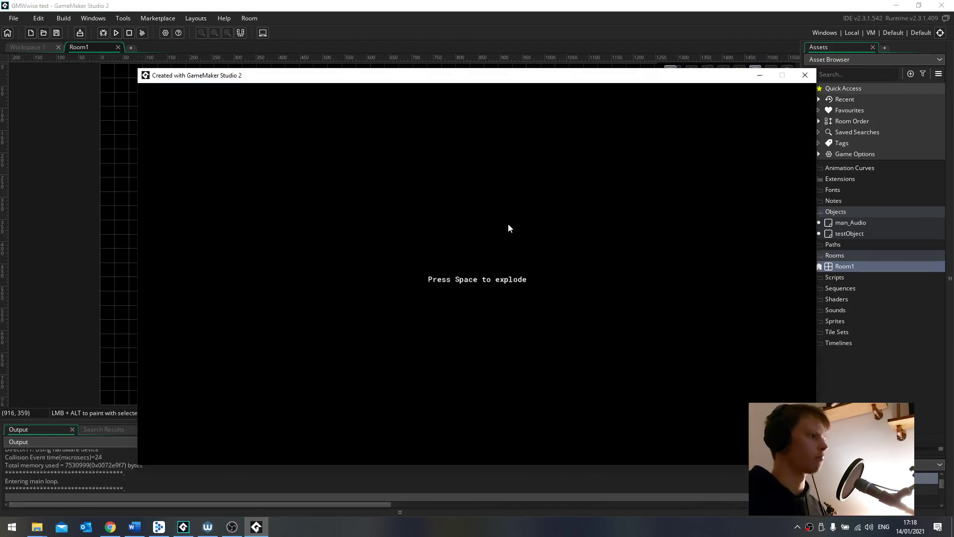
{"action": "key", "text": "space"}
{"action": "key", "text": "space"}
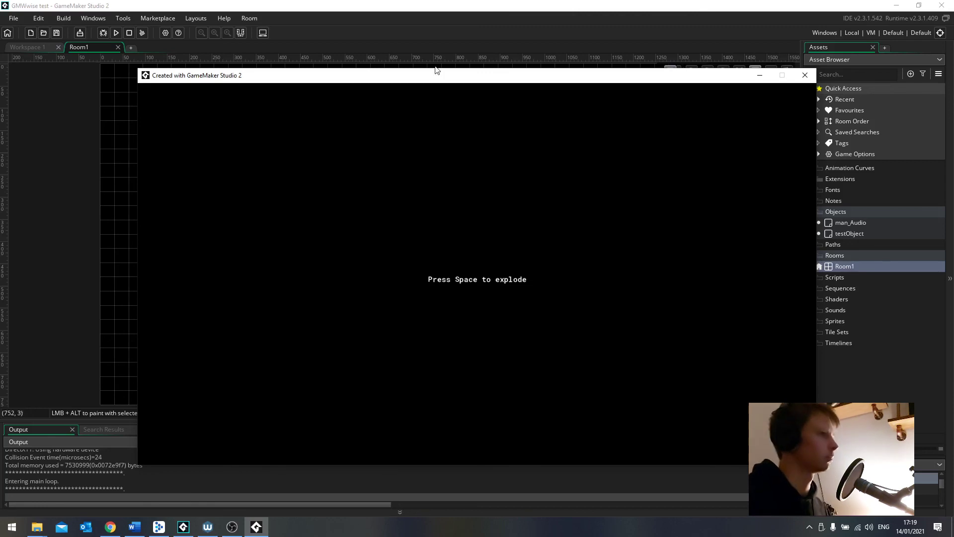
Close the test game window and the Included Files panel, leaving the Room1 editor visible.
{"action": "left_click", "coordinate": [805, 75]}
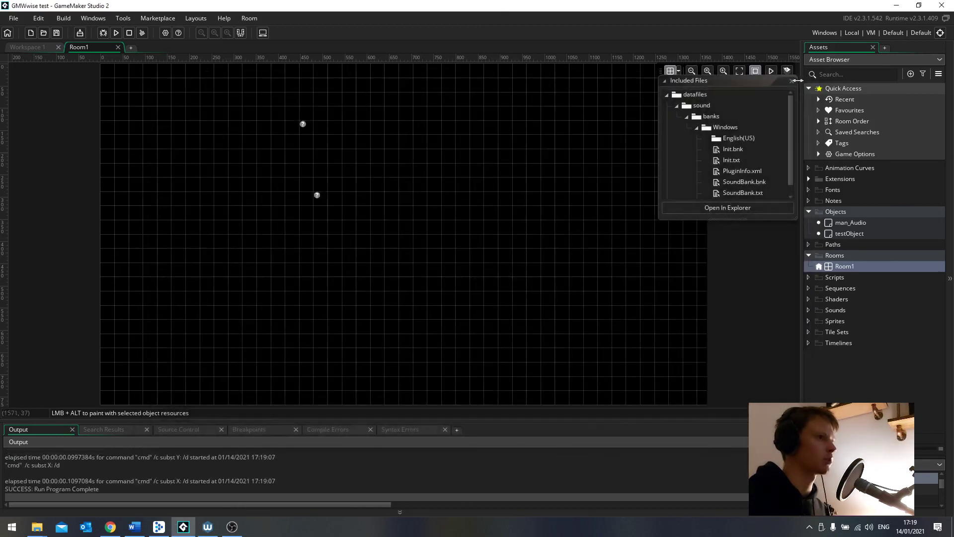
{"action": "left_click", "coordinate": [792, 81]}
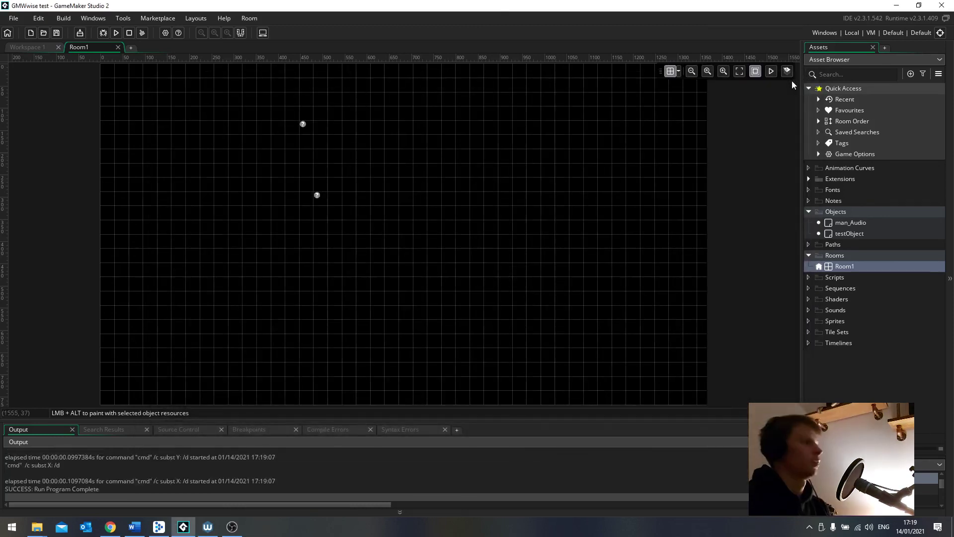